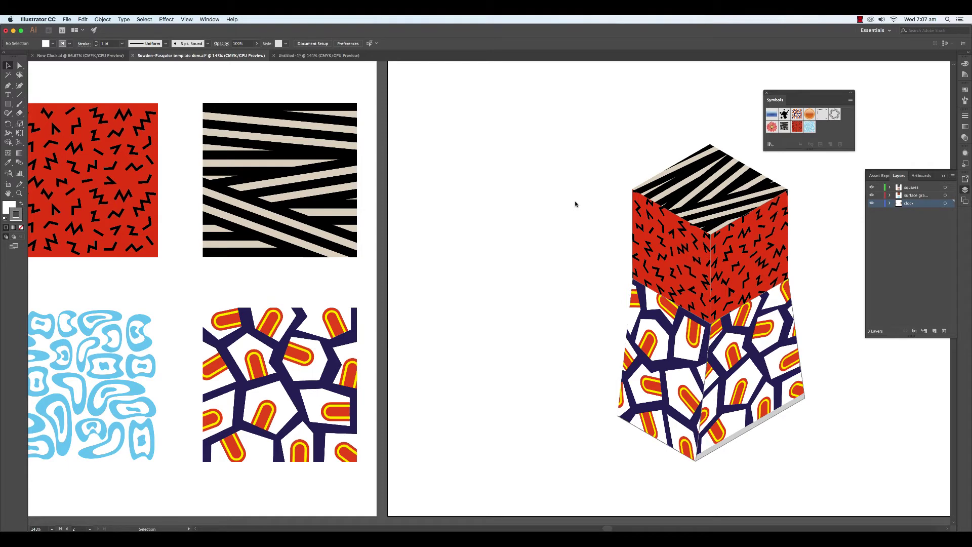
Pan across the clock template and switch between the New Clock.ai and template documents
scroll(619, 211, left, 6)
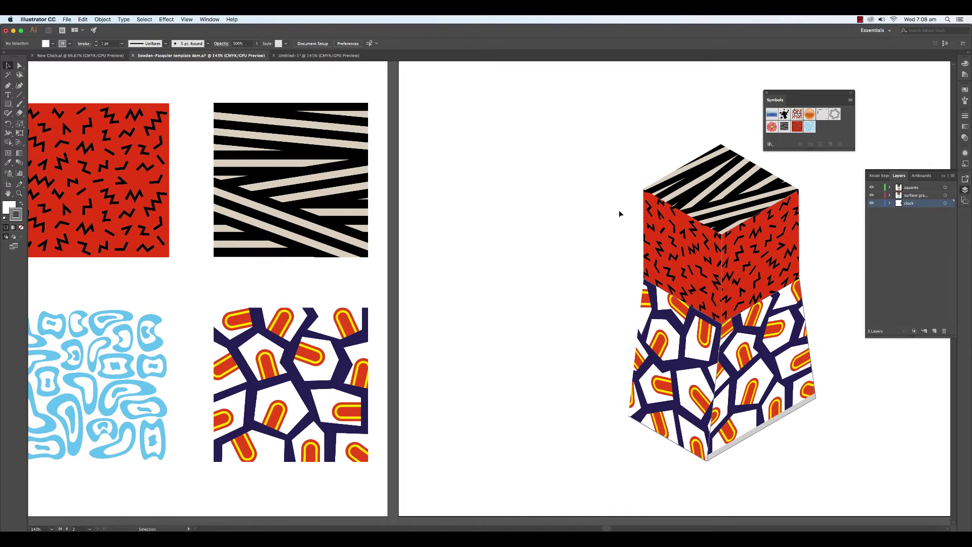
scroll(646, 218, left, 5)
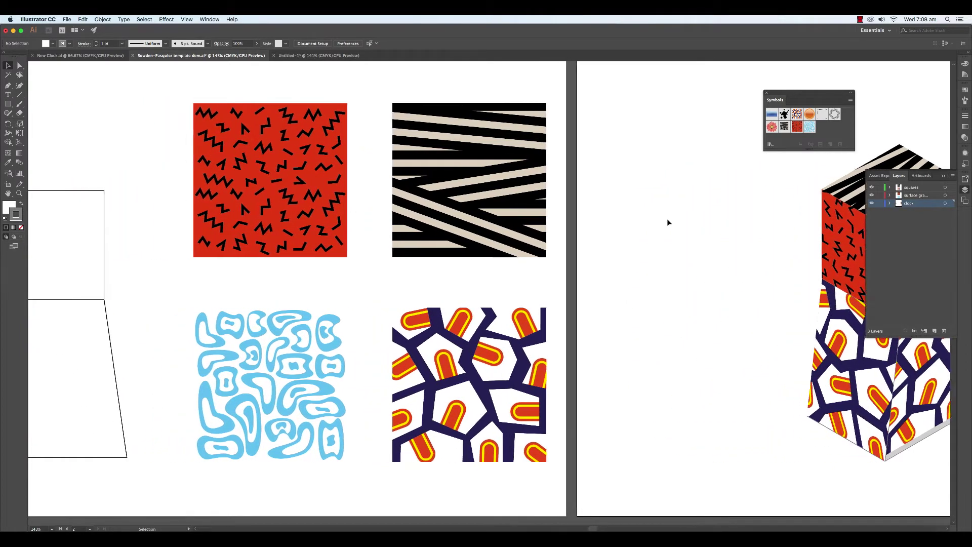
scroll(708, 228, left, 5)
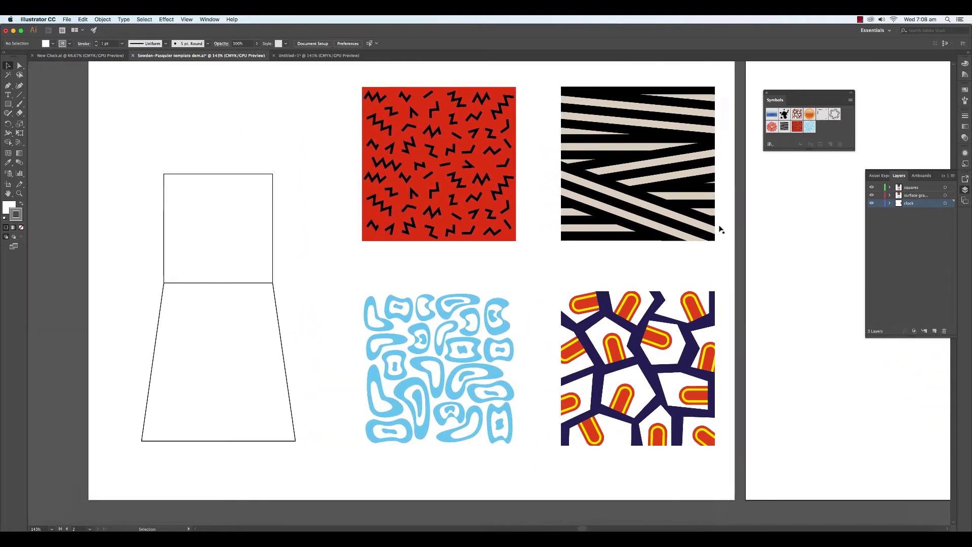
scroll(722, 229, left, 2)
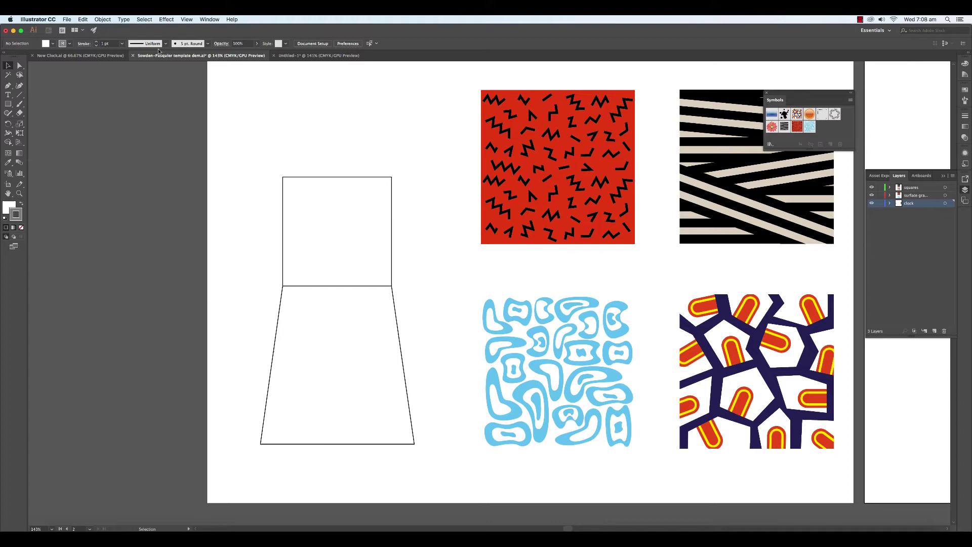
click(83, 55)
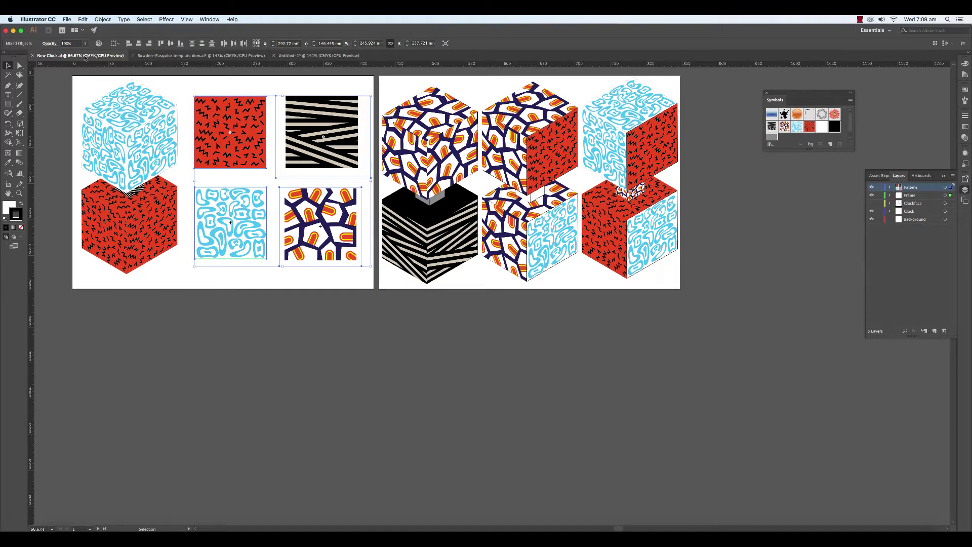
click(189, 57)
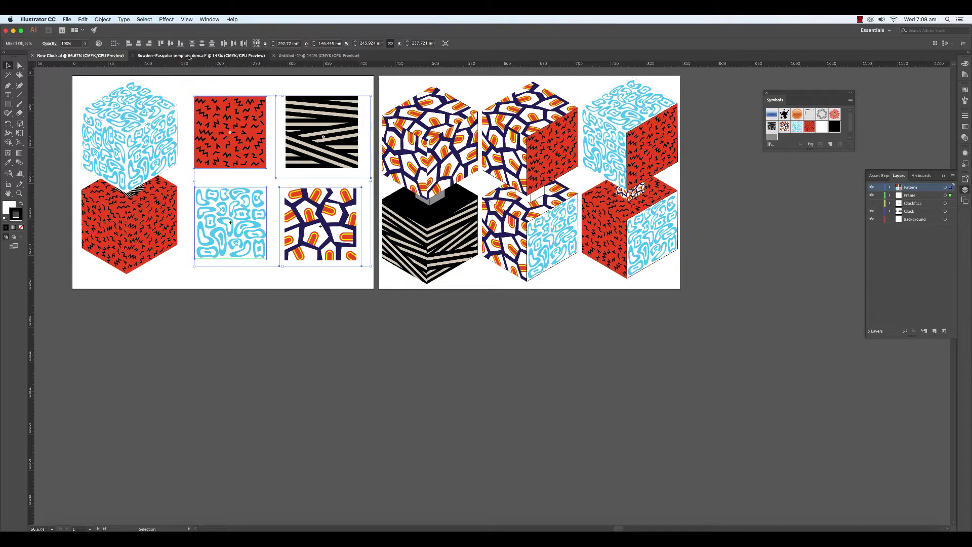
scroll(448, 189, up, 2)
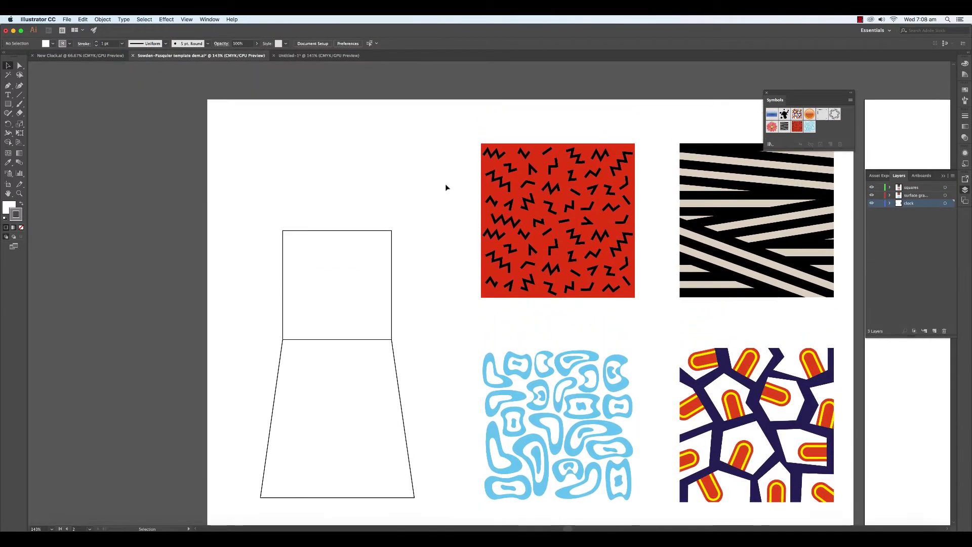
Glance at the Untitled-1 reference clocks, then return to the Sowden-Pasquier pattern template
click(293, 57)
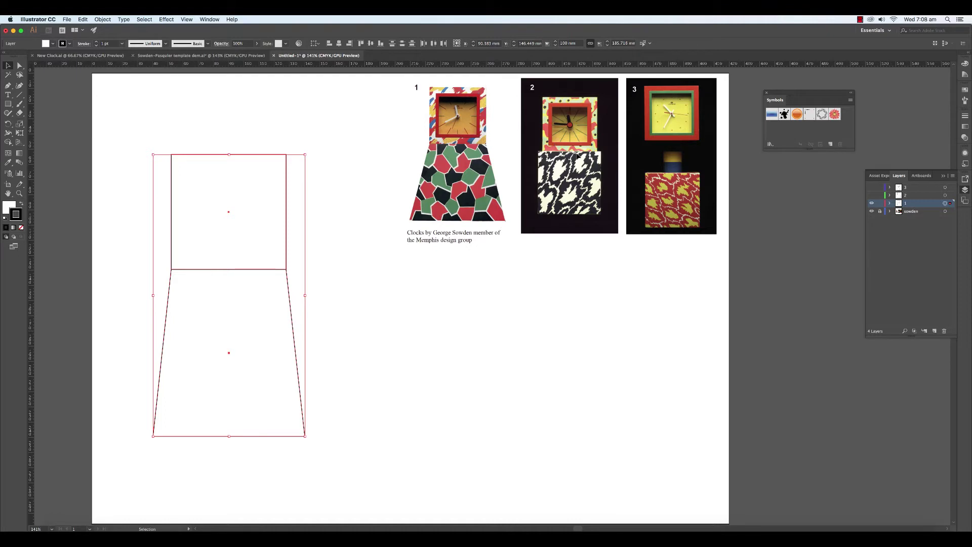
click(228, 55)
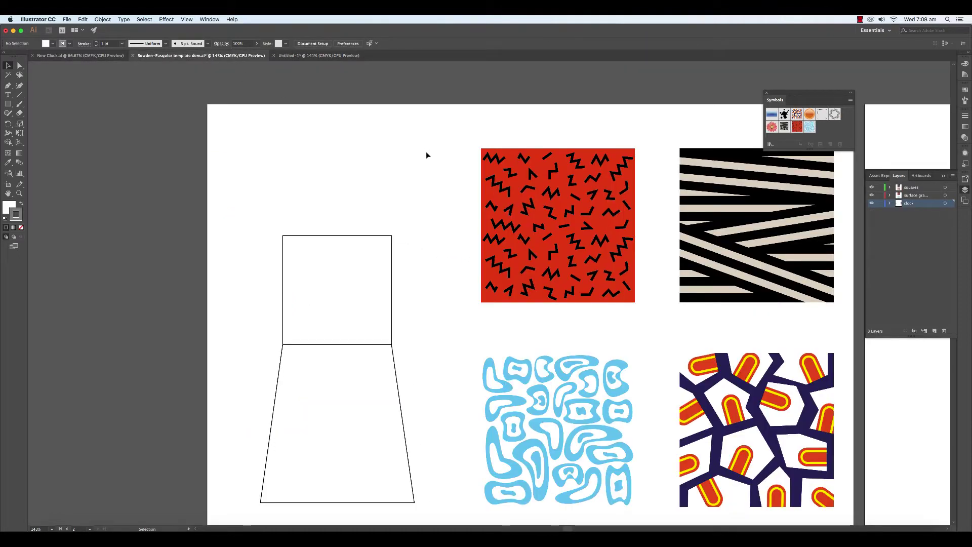
Draw a square inside the clock's upper square and show the rulers
click(8, 104)
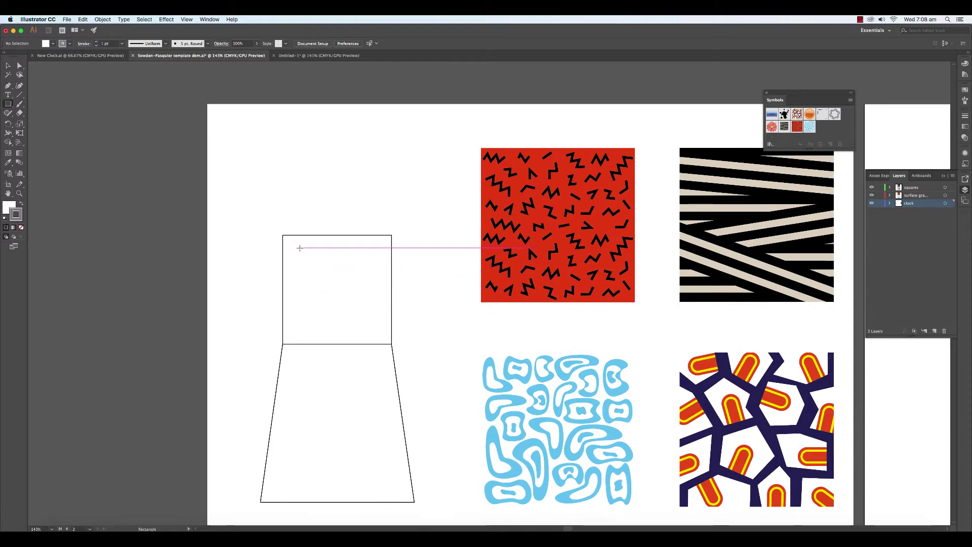
drag(299, 252, 336, 288)
key(ctrl+r)
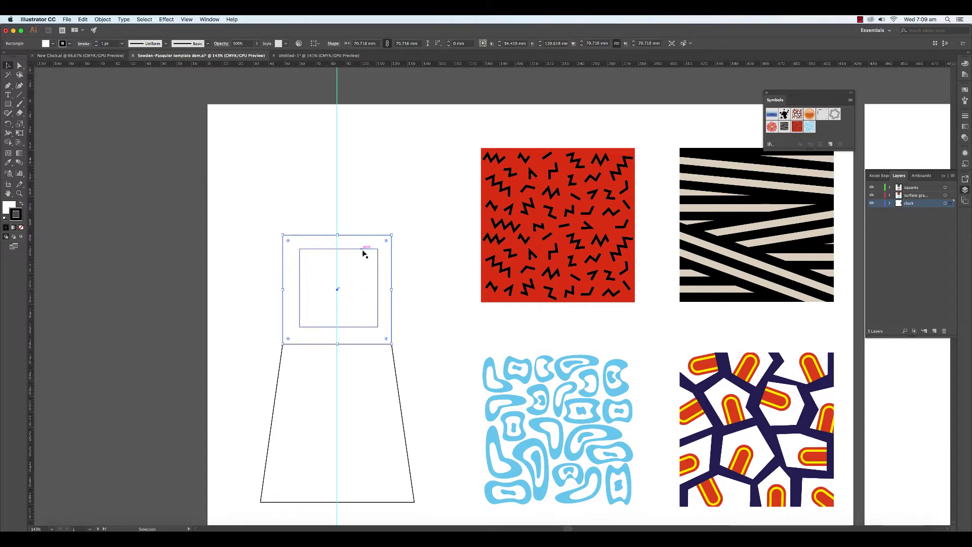
Nudge the 50.748 mm inner square with arrow keys until it is centred on the guide
click(368, 251)
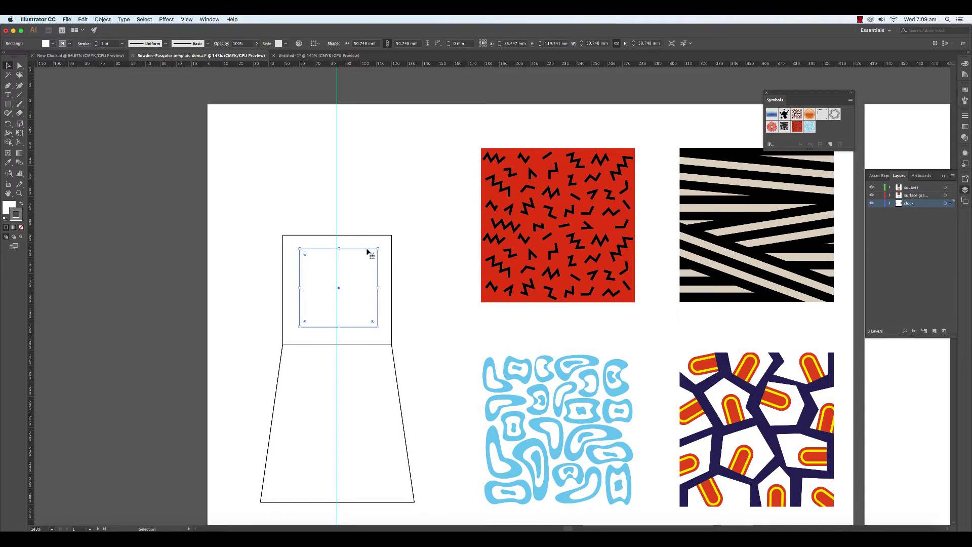
key(Left)
key(Left)
key(Left)
key(Left)
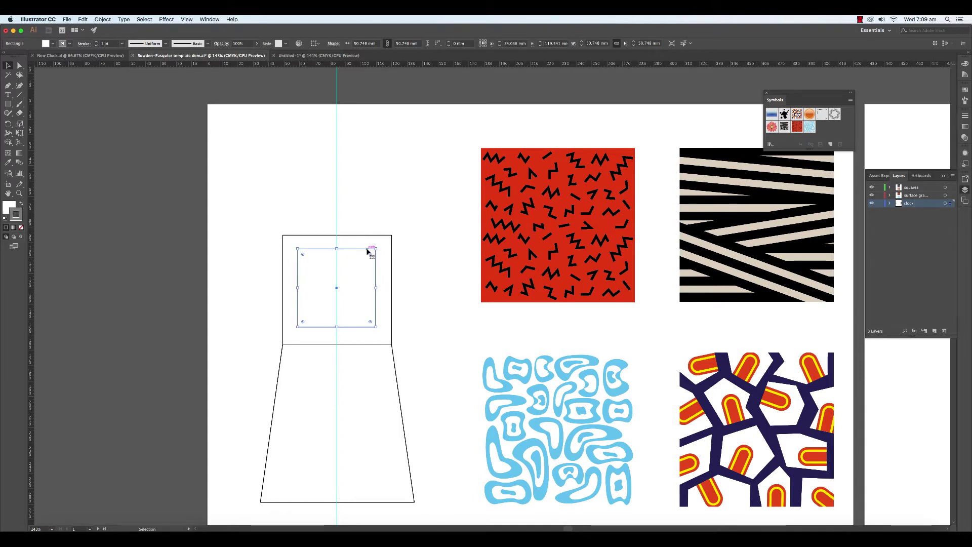
key(Right)
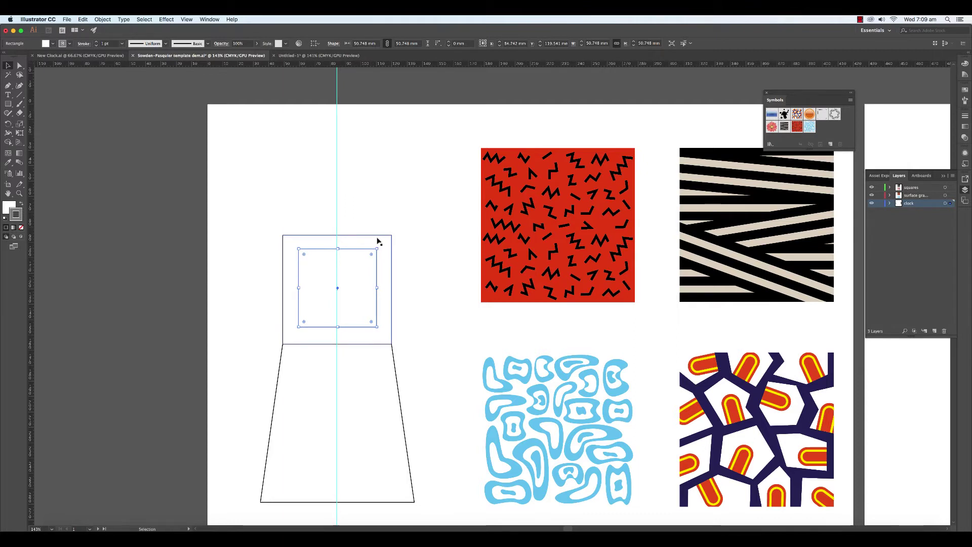
key(Down)
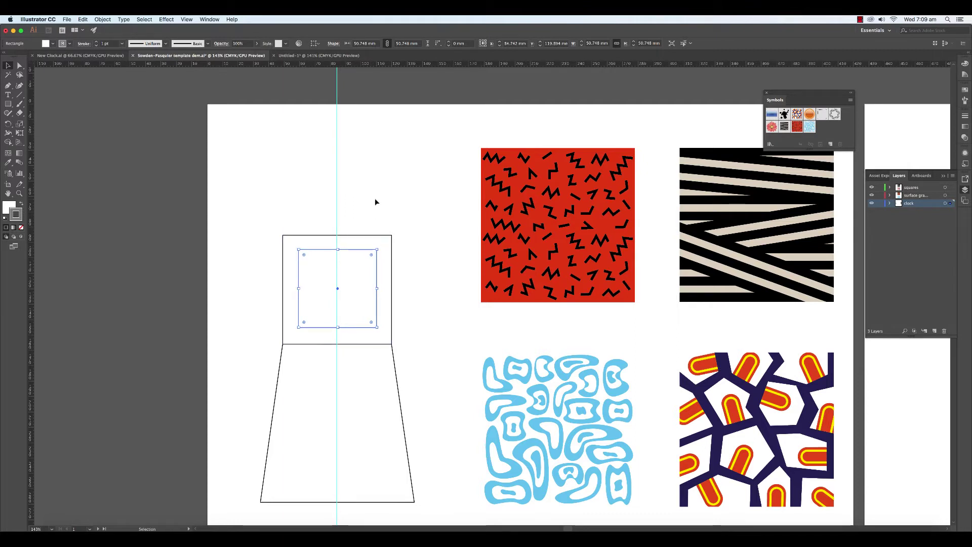
click(375, 202)
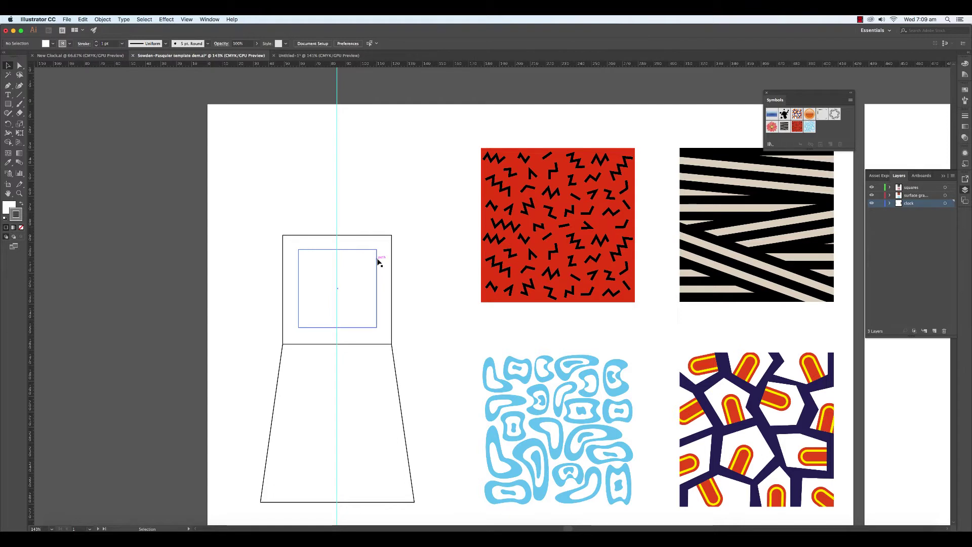
click(377, 261)
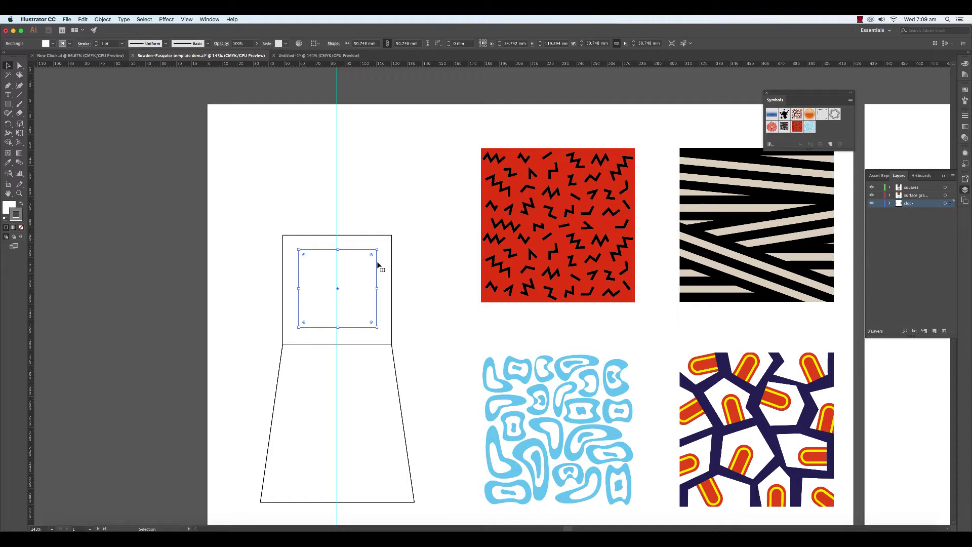
key(a)
key(v)
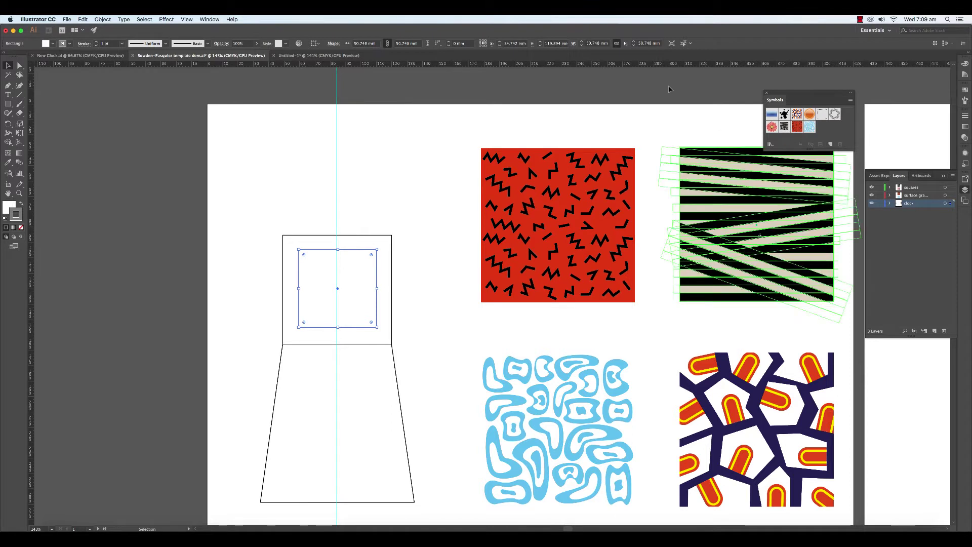
In the Transform panel, set the square's height to 45 mm, then 41 mm
click(208, 19)
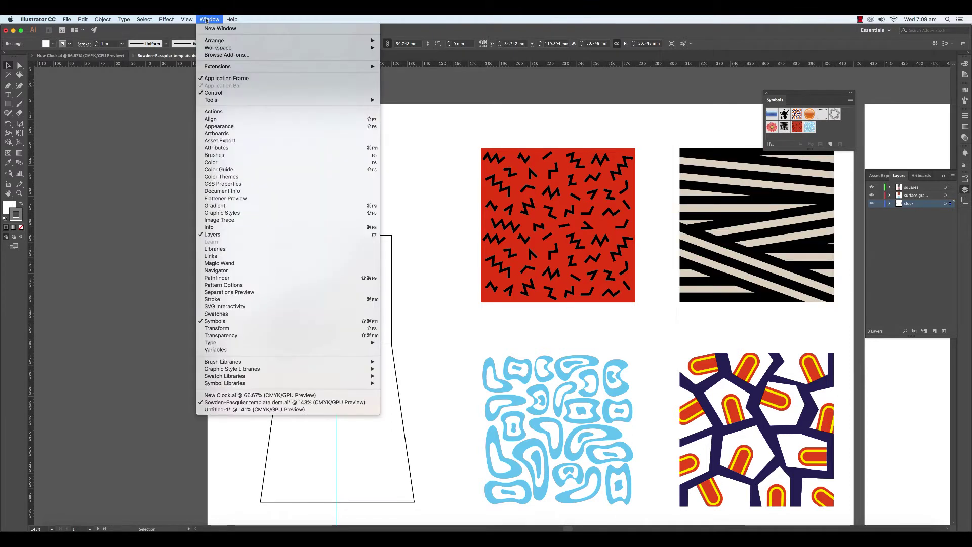
click(210, 328)
drag(330, 87, 365, 86)
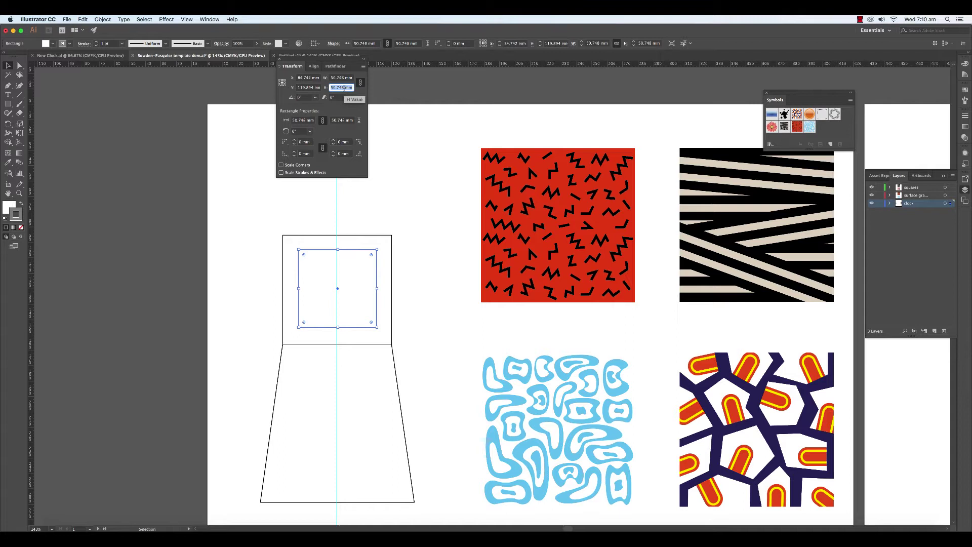
text(45)
key(Return)
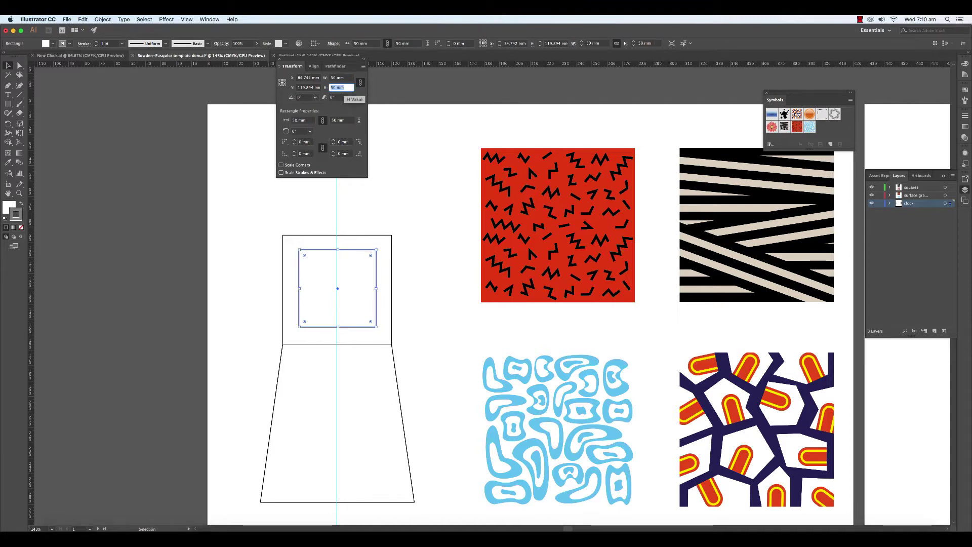
key(Down)
key(Down)
key(Down)
key(Down)
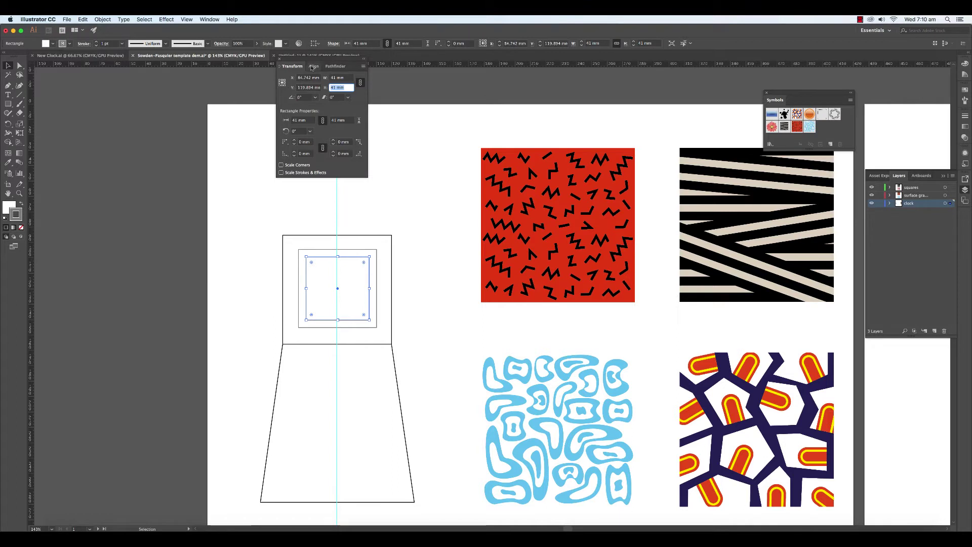
Delete the trial 41 mm square and reselect the remaining 50.748 mm square
click(402, 124)
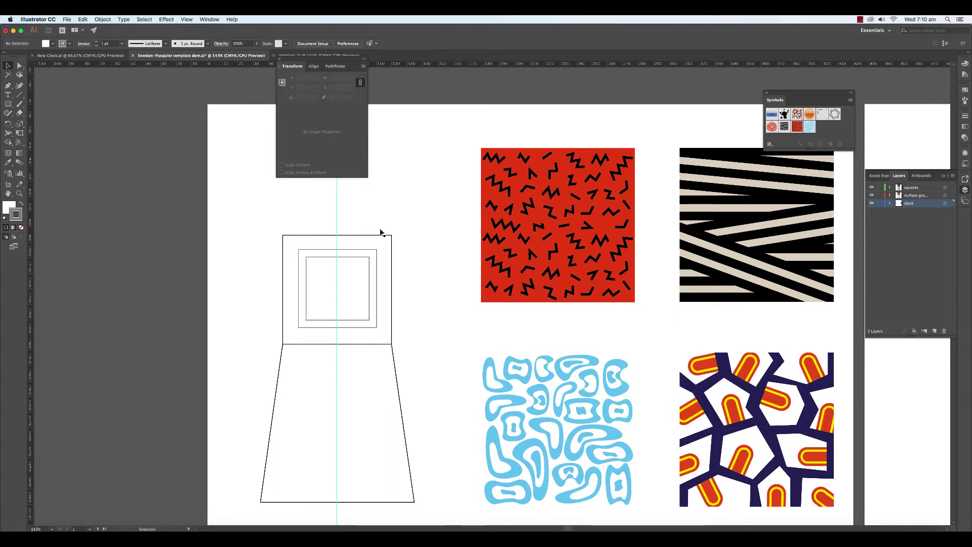
click(365, 259)
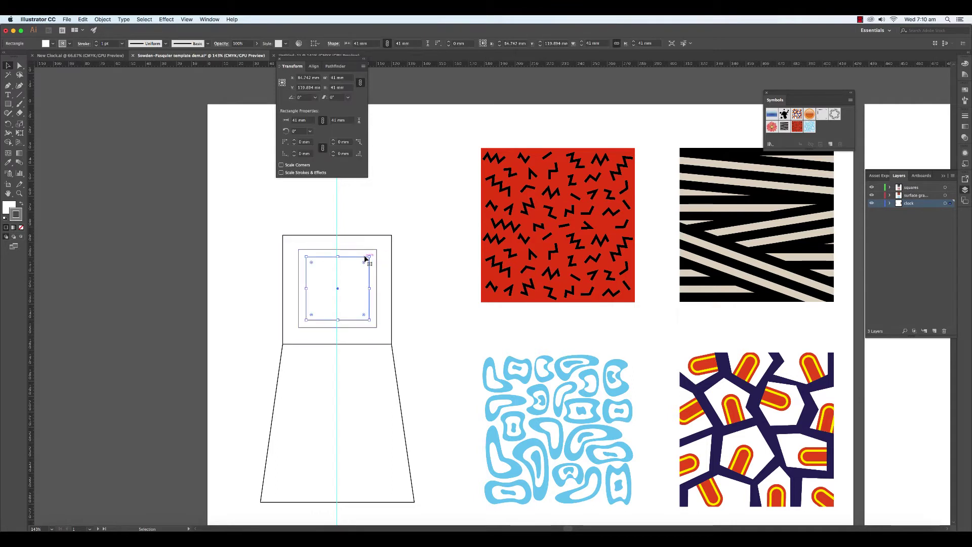
key(Delete)
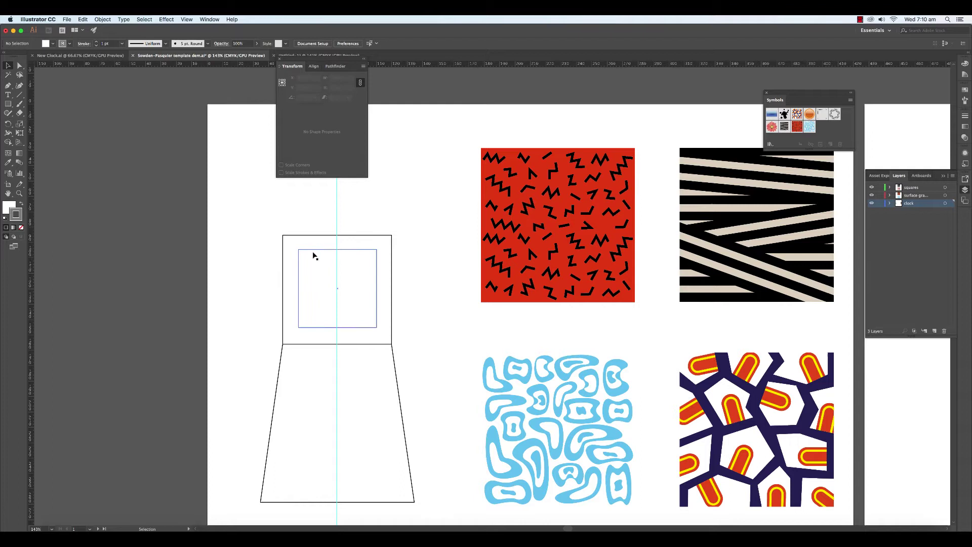
click(314, 249)
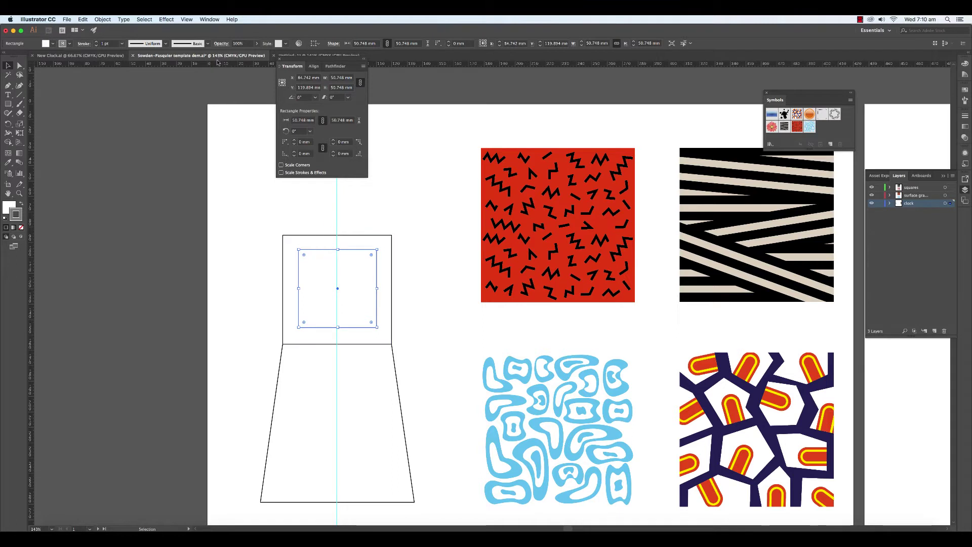
Offset the 50.748 mm square inward by -5 mm, then reselect the original square
click(102, 20)
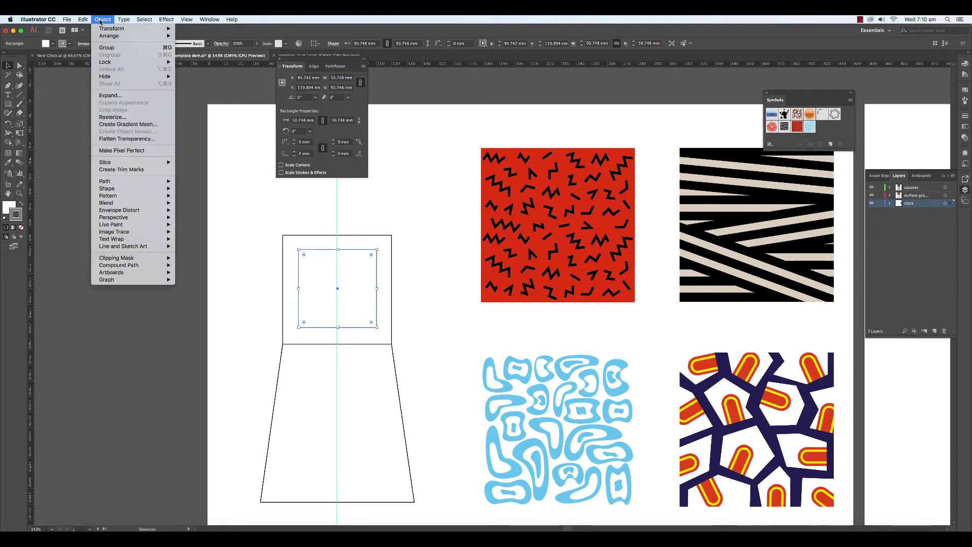
mouse_move(134, 186)
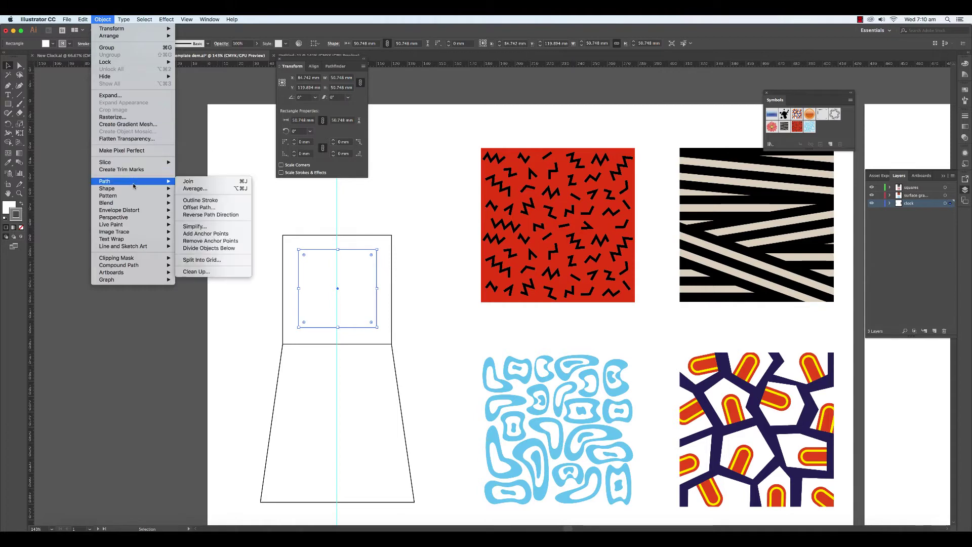
click(200, 208)
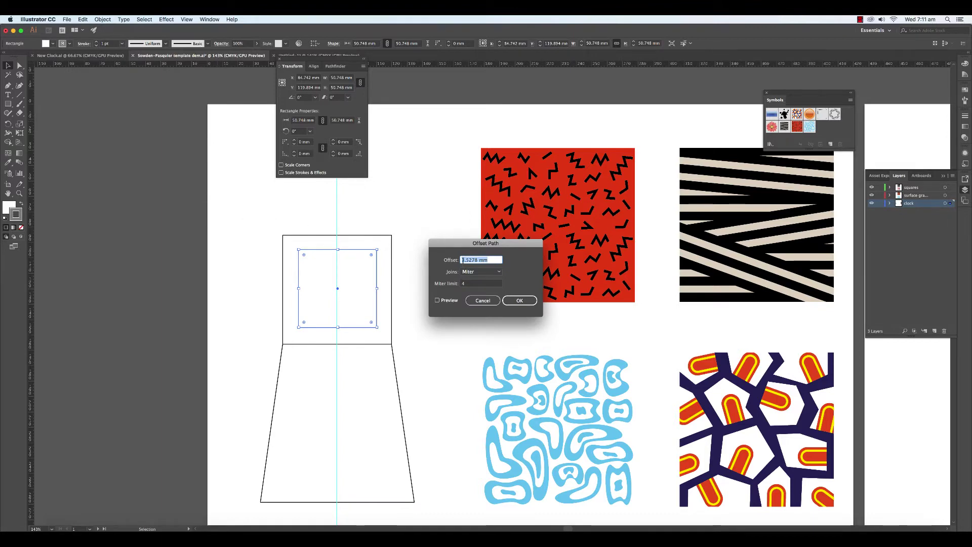
text(-5)
key(Return)
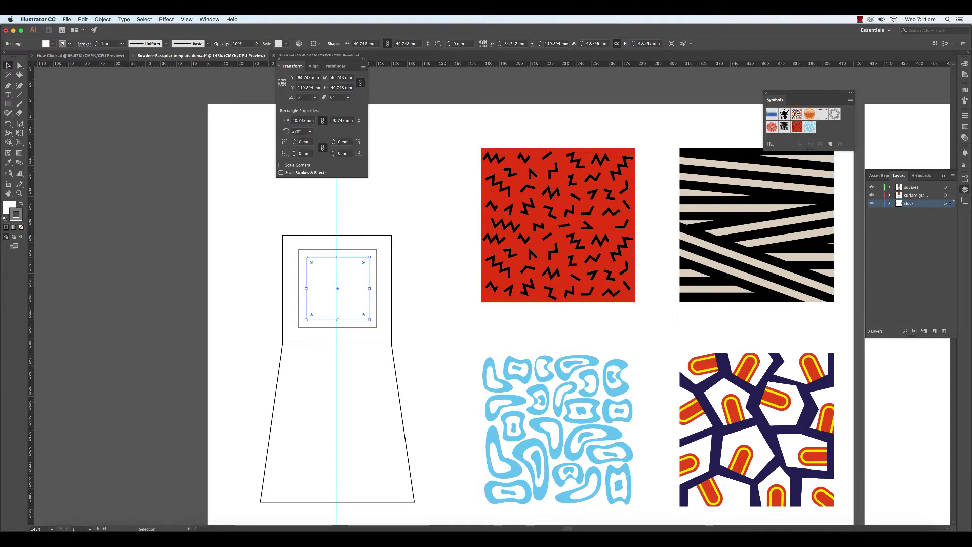
click(405, 263)
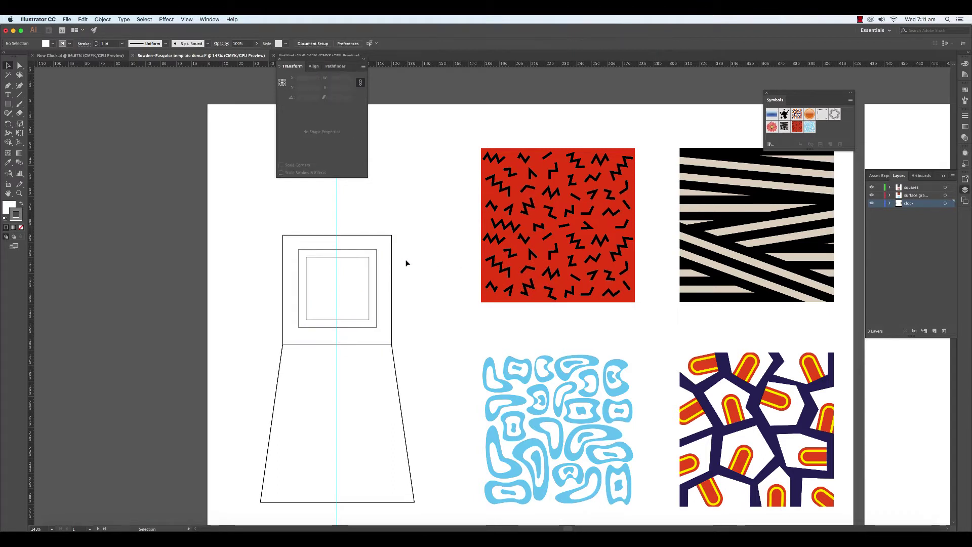
click(377, 269)
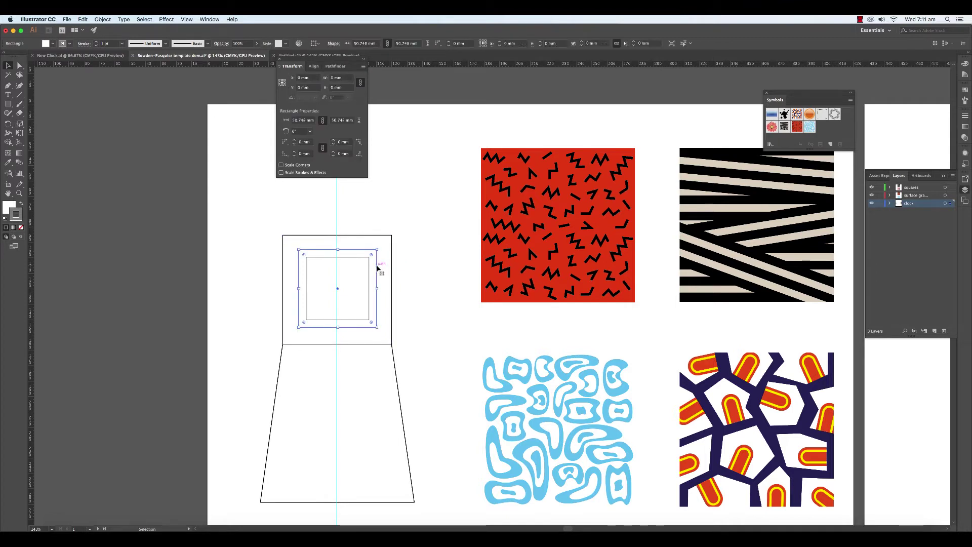
With both squares selected, use Shape Builder to turn the band between them into a frame
shift+click(369, 272)
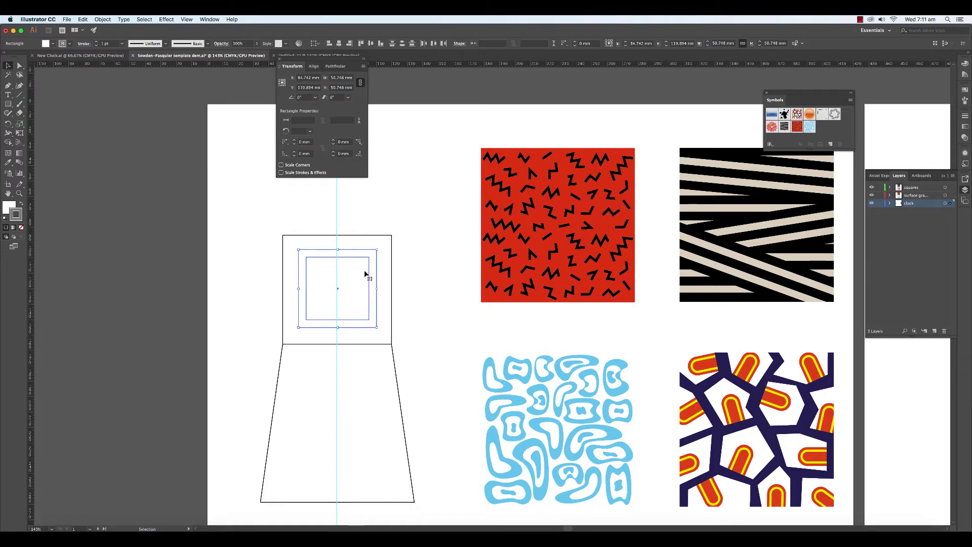
click(8, 143)
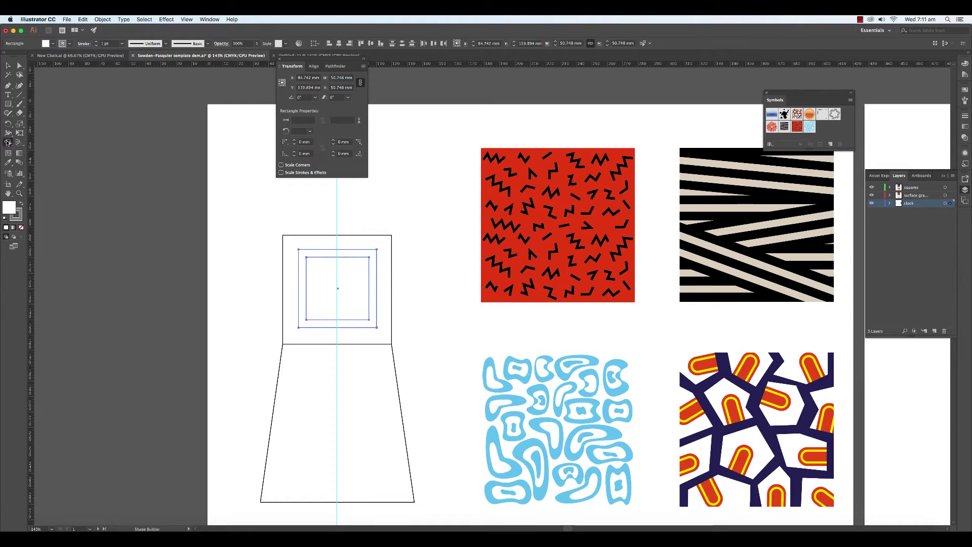
click(366, 255)
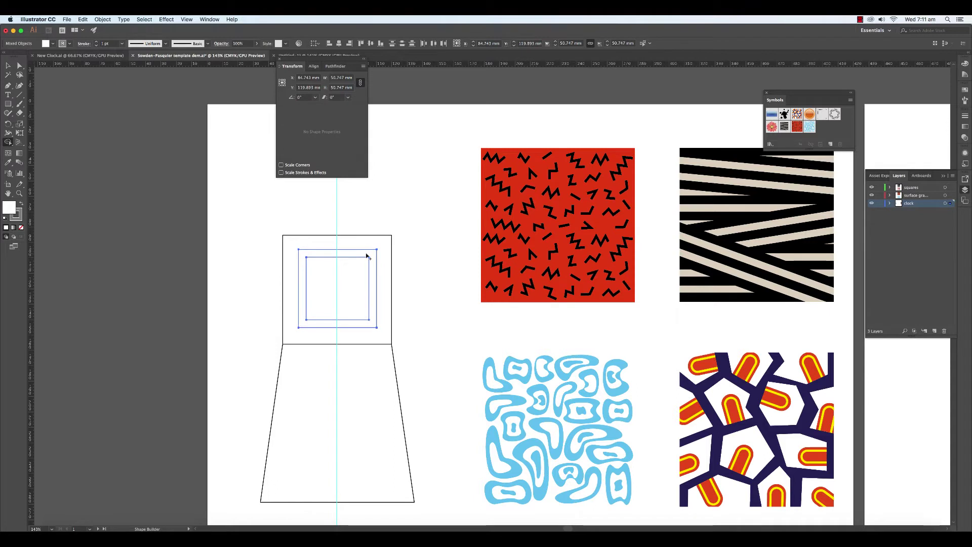
click(8, 65)
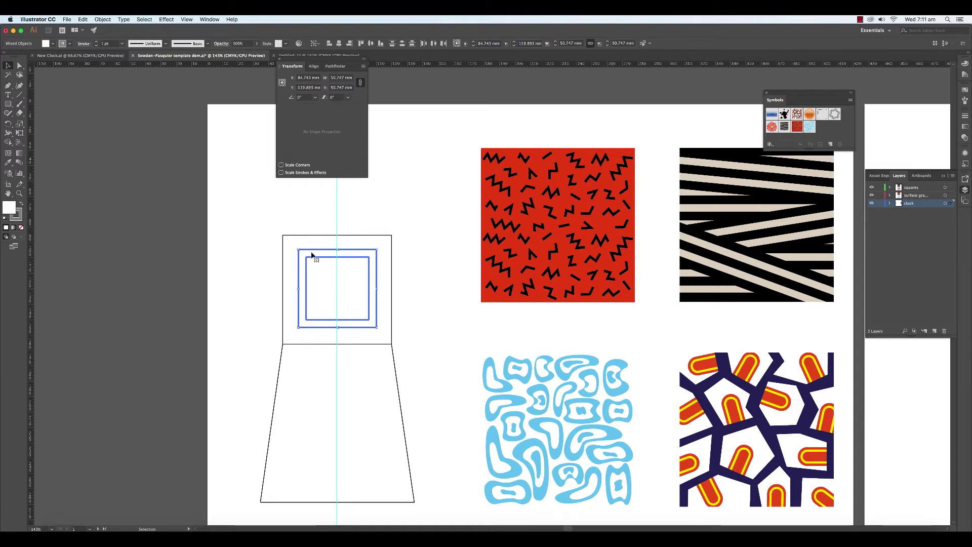
Fill the selected frame and inner square with the yellow swatch
click(965, 91)
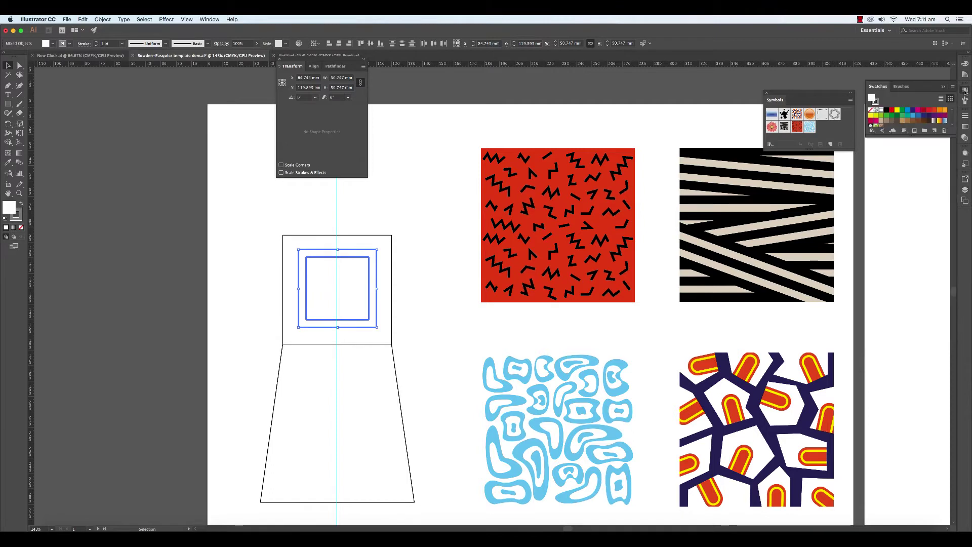
click(898, 112)
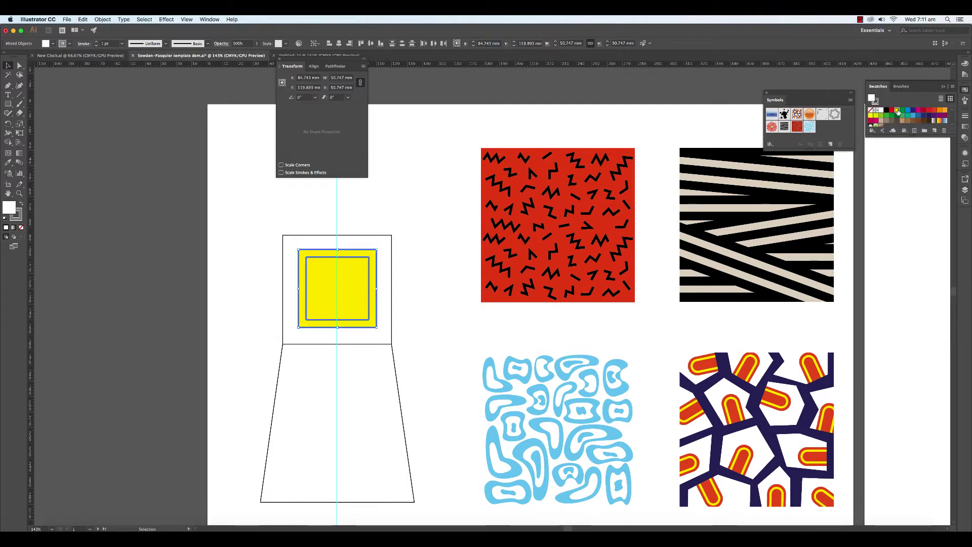
click(397, 223)
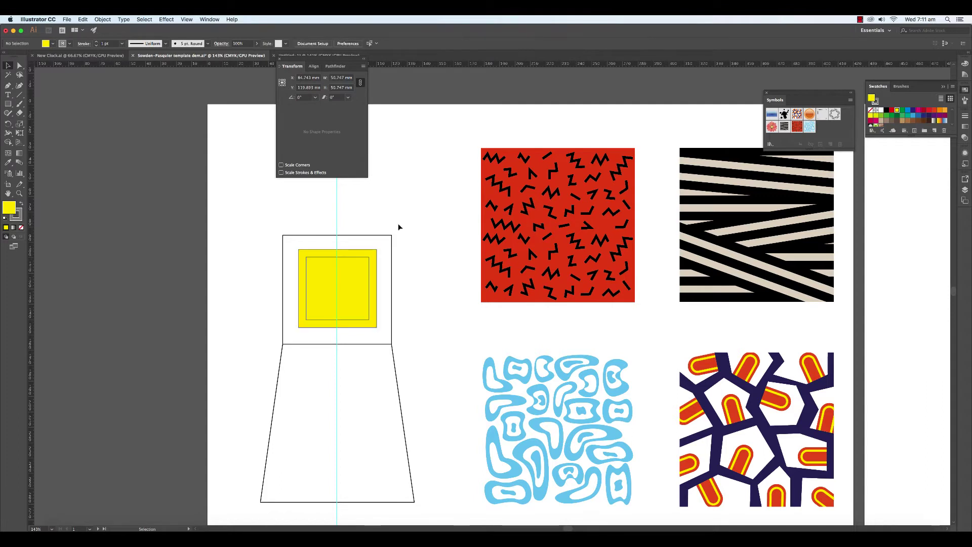
Move the frame aside, delete the leftover solid inner square, and return the frame
right_click(375, 251)
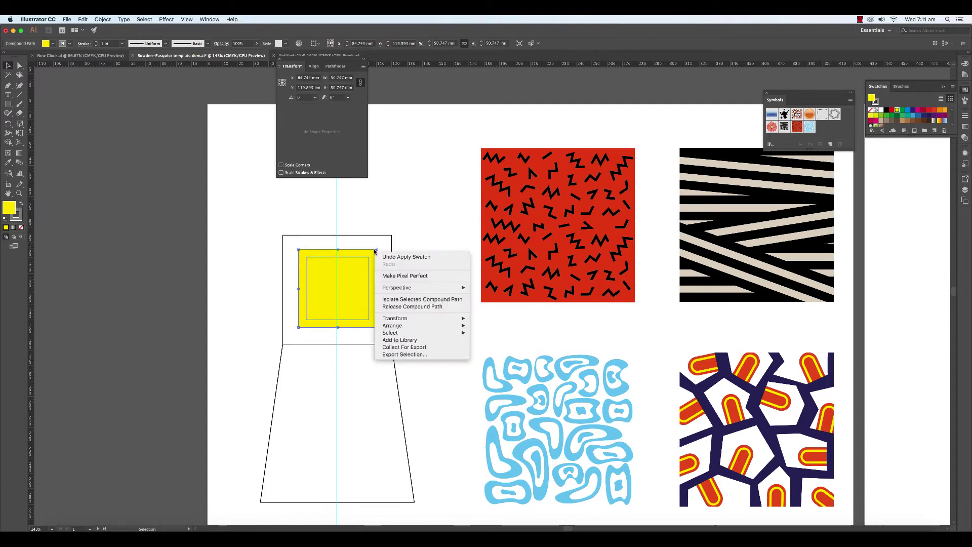
click(444, 234)
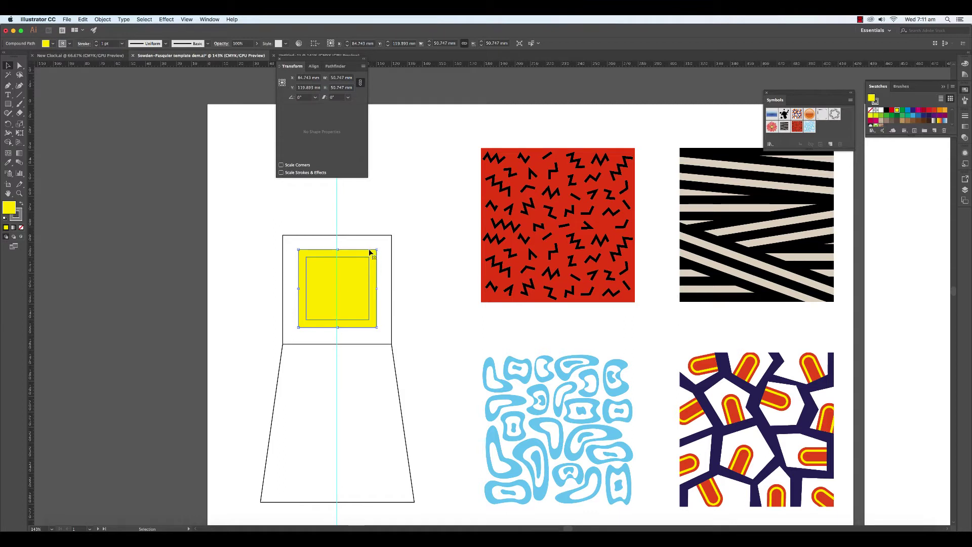
drag(370, 252, 427, 161)
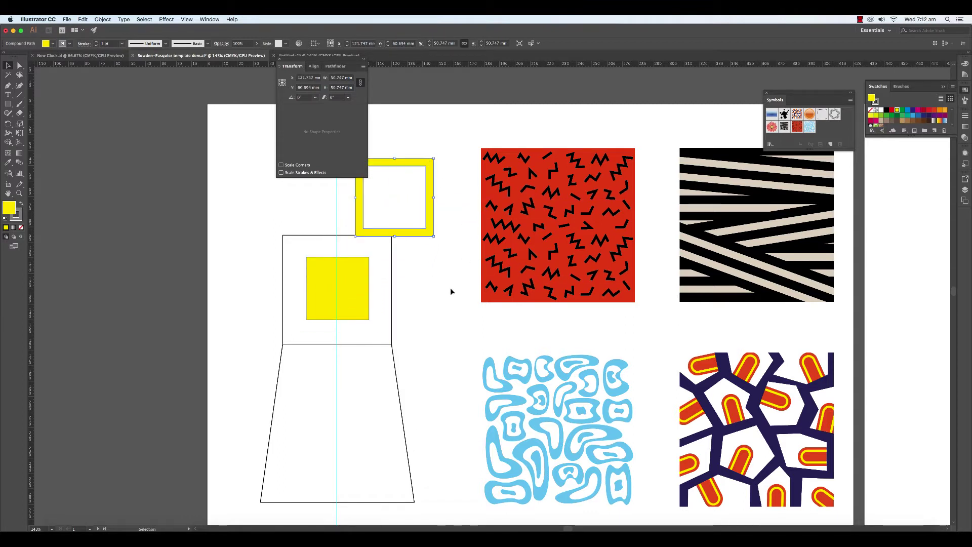
click(354, 289)
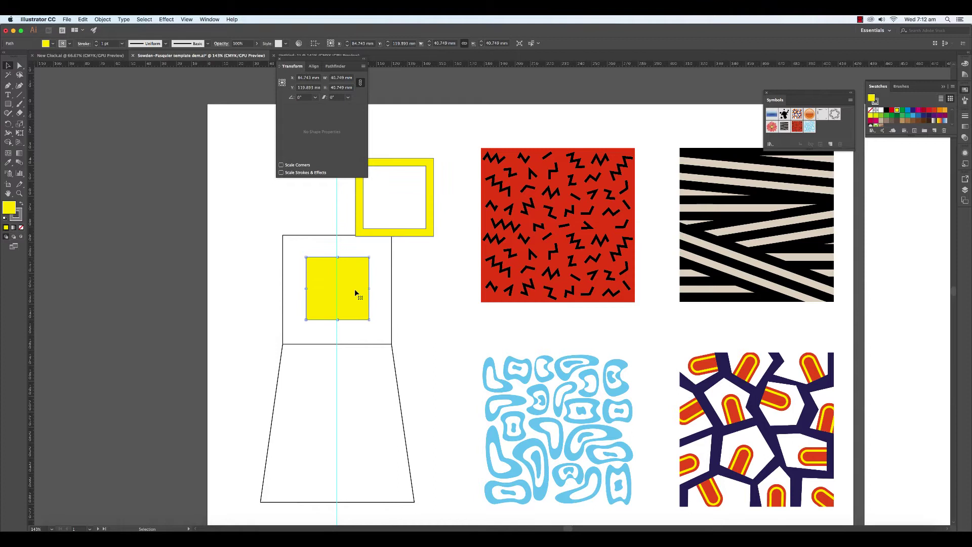
key(super+shift+a)
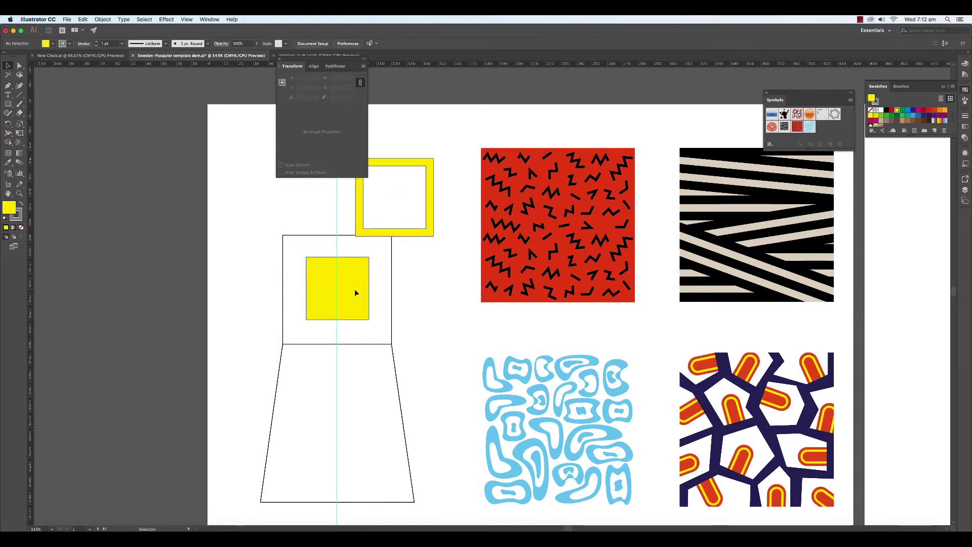
click(355, 292)
key(Delete)
drag(427, 226, 372, 315)
click(429, 278)
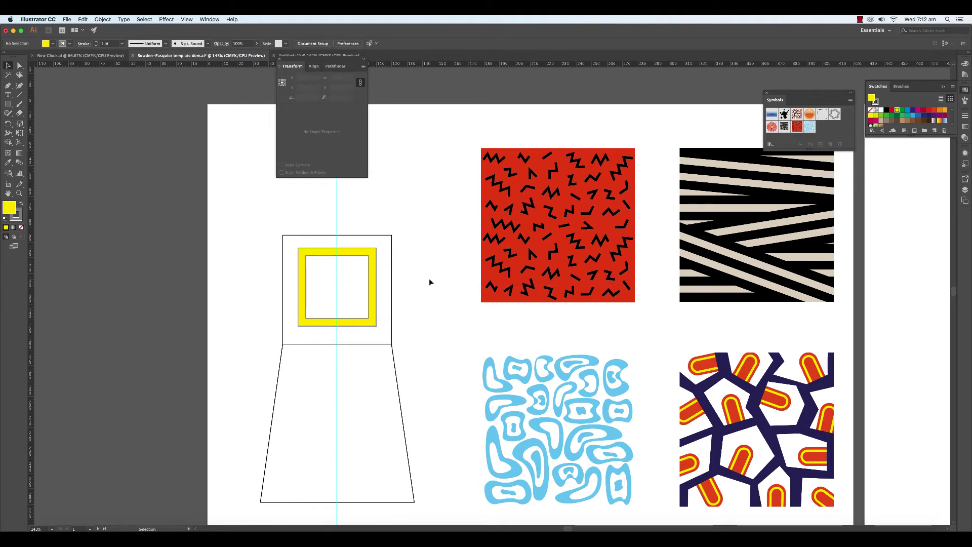
Paste a copy of the yellow frame onto the mock-up artboard, right of the 3D box
click(372, 281)
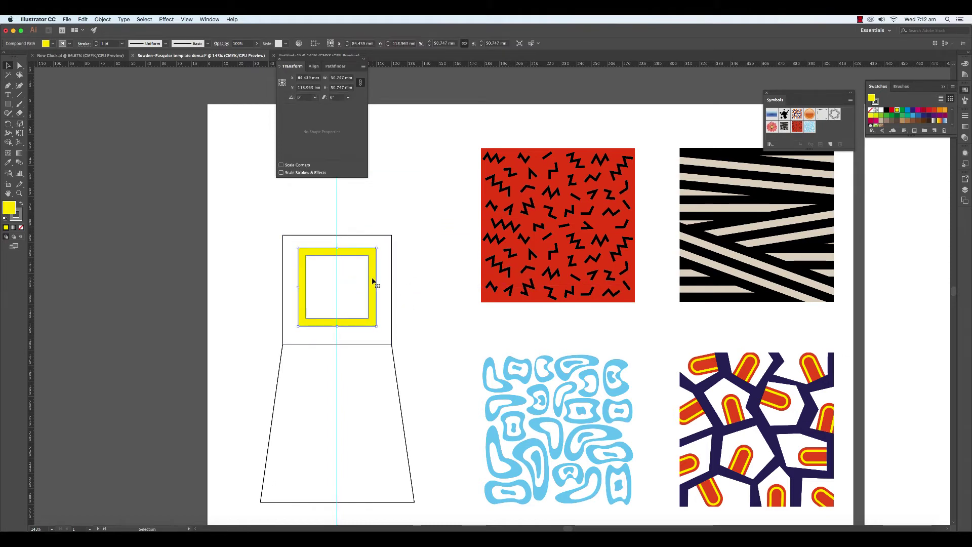
scroll(371, 277, right, 6)
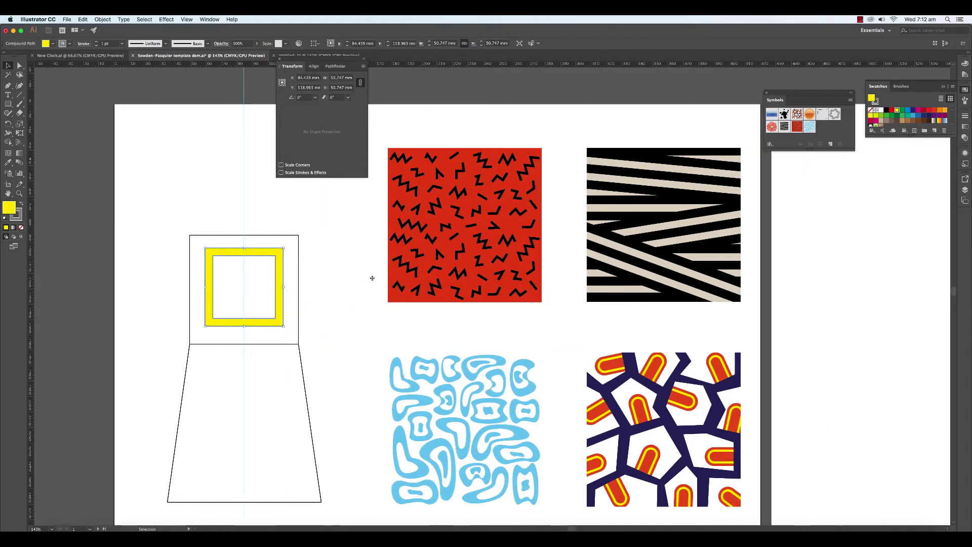
scroll(372, 278, right, 17)
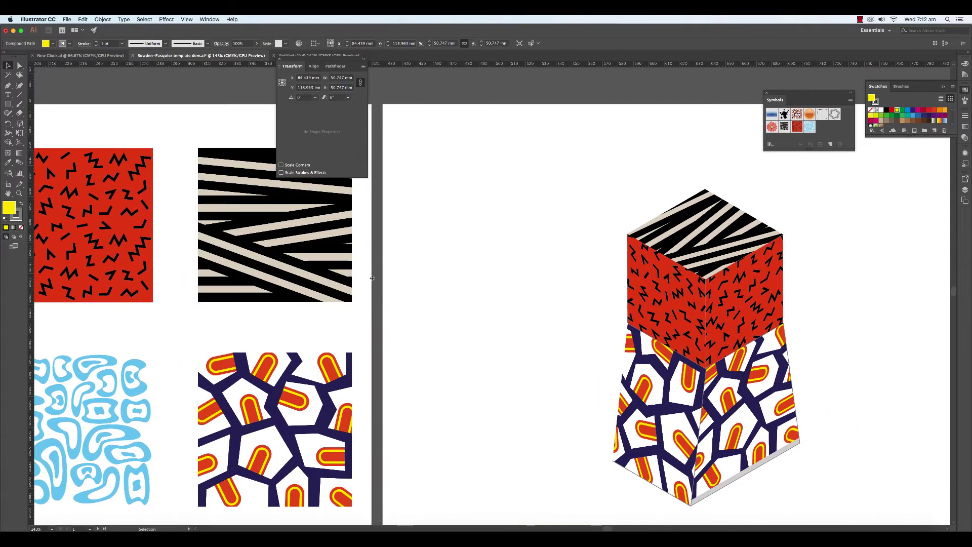
scroll(372, 277, right, 5)
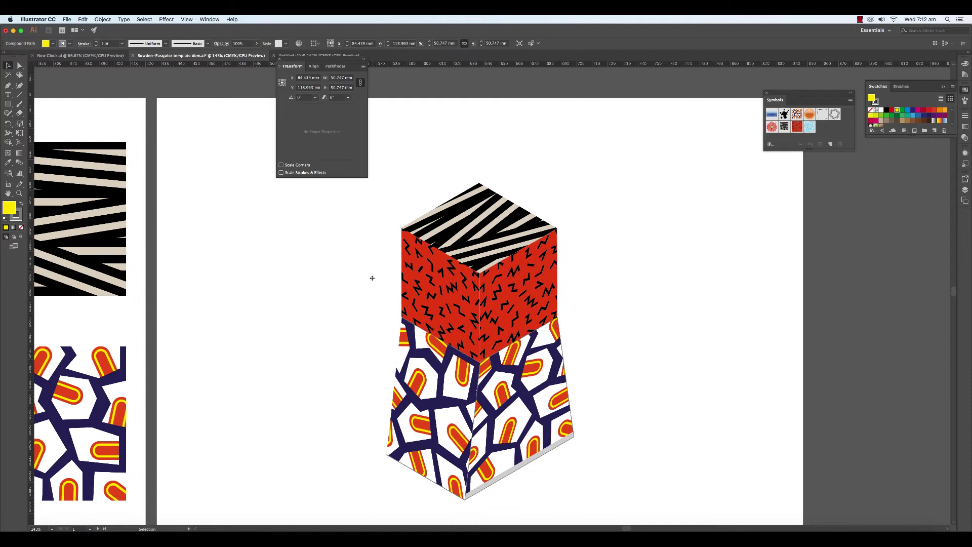
click(965, 189)
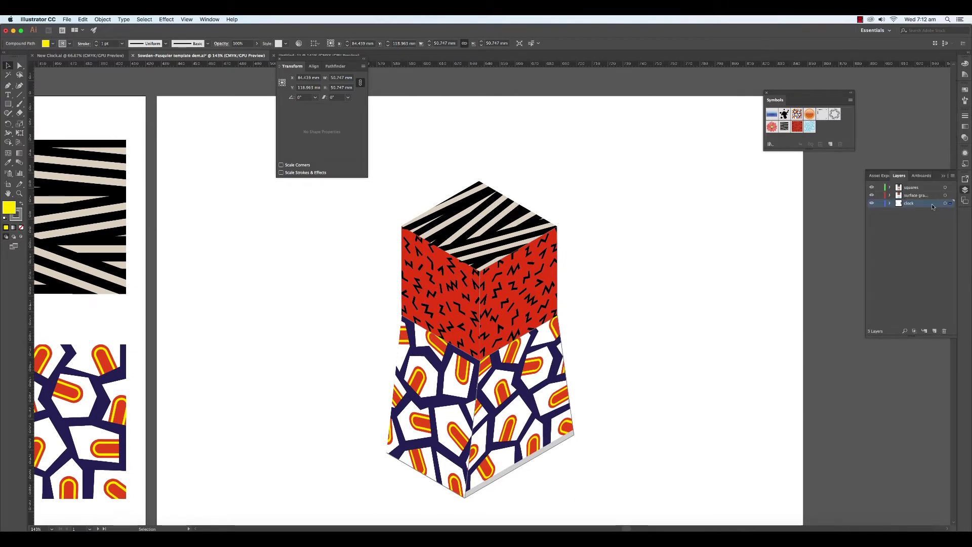
key(a)
click(625, 226)
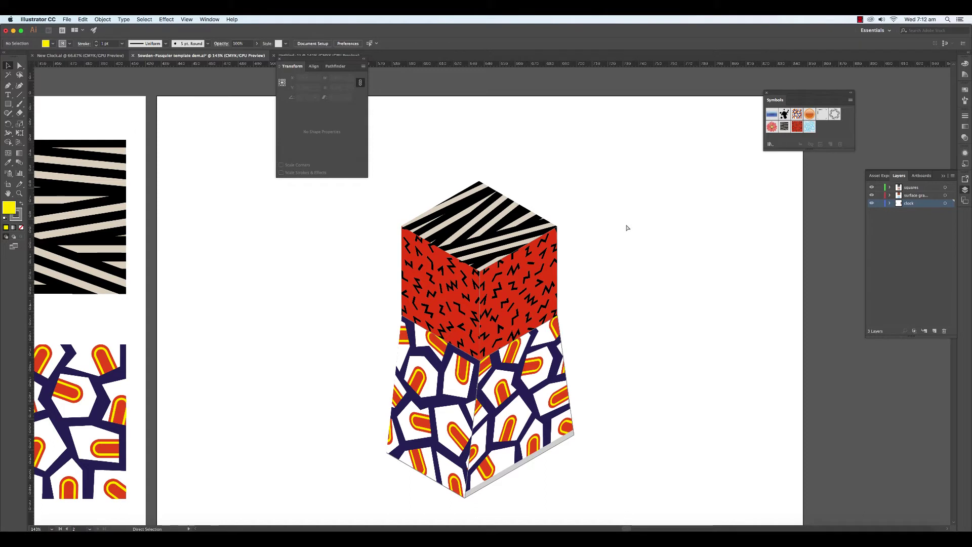
key(super+v)
drag(518, 262, 660, 211)
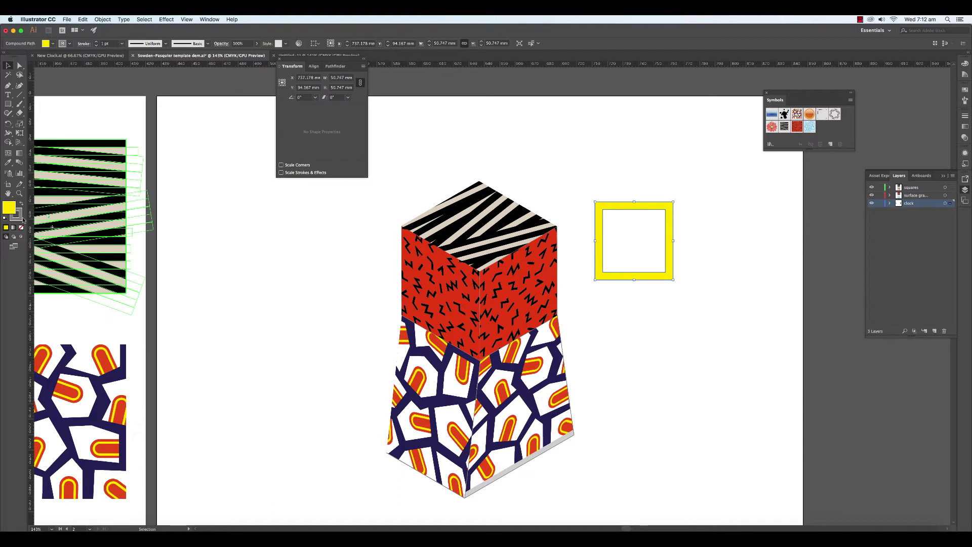
Give the yellow frame copy a matching yellow stroke and reselect it
click(17, 215)
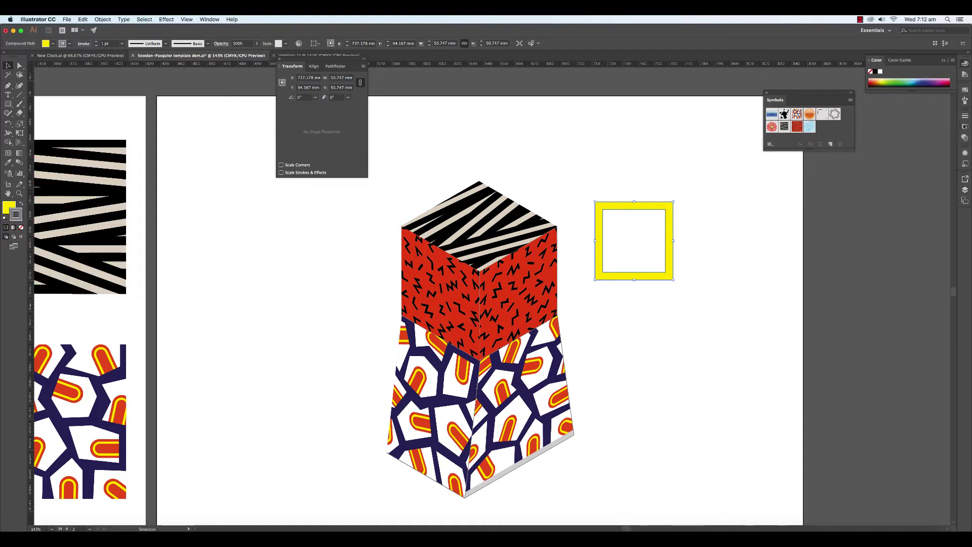
click(965, 91)
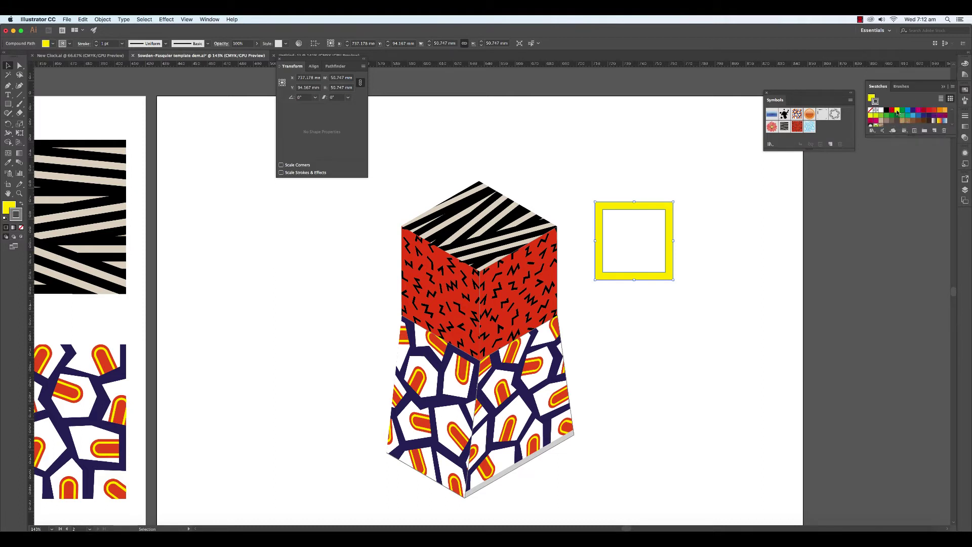
click(897, 111)
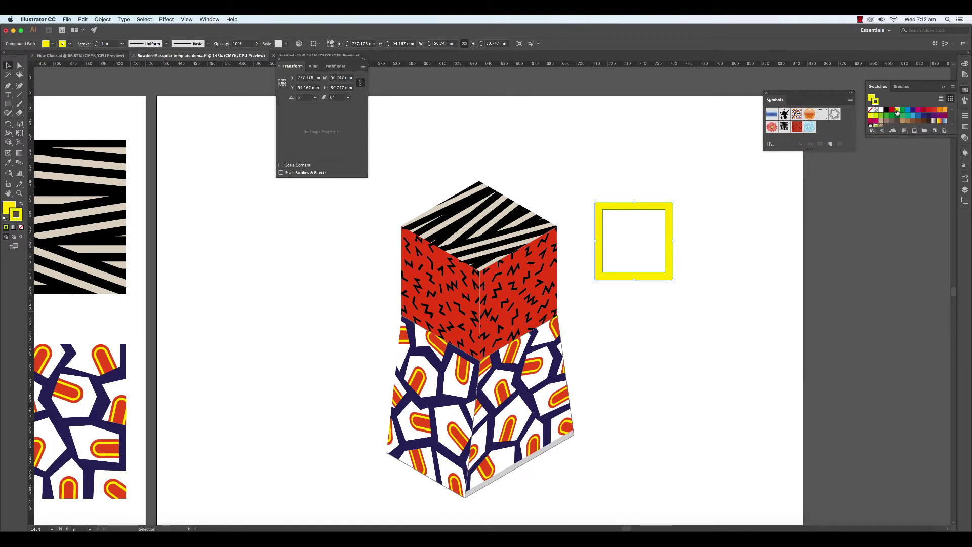
click(717, 269)
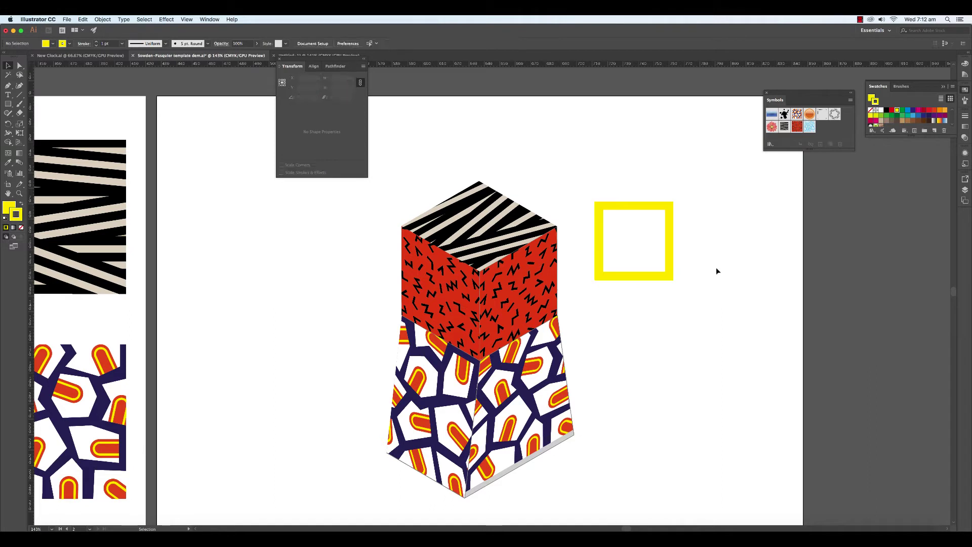
click(669, 255)
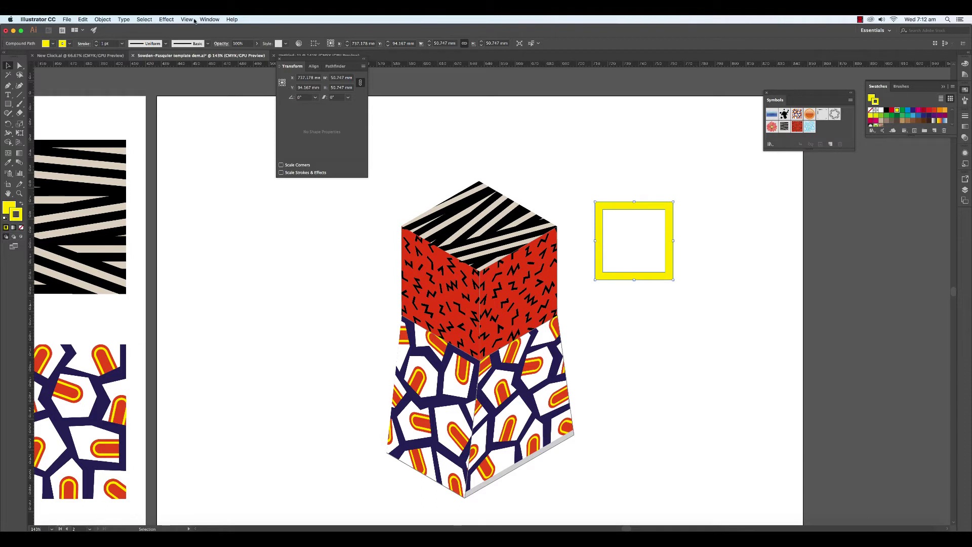
Apply 3D Extrude & Bevel to the frame with 20 pt depth at Isometric Right, previewed
click(168, 20)
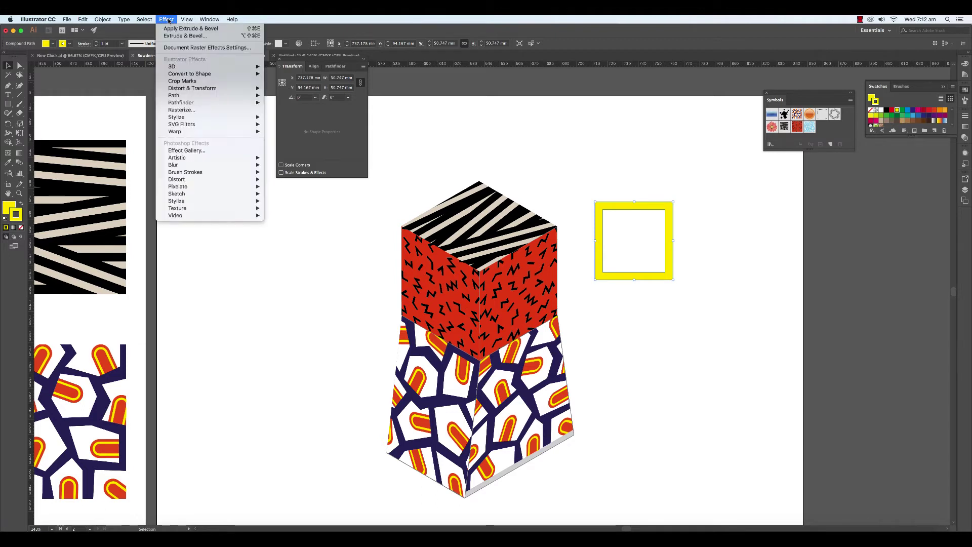
mouse_move(187, 68)
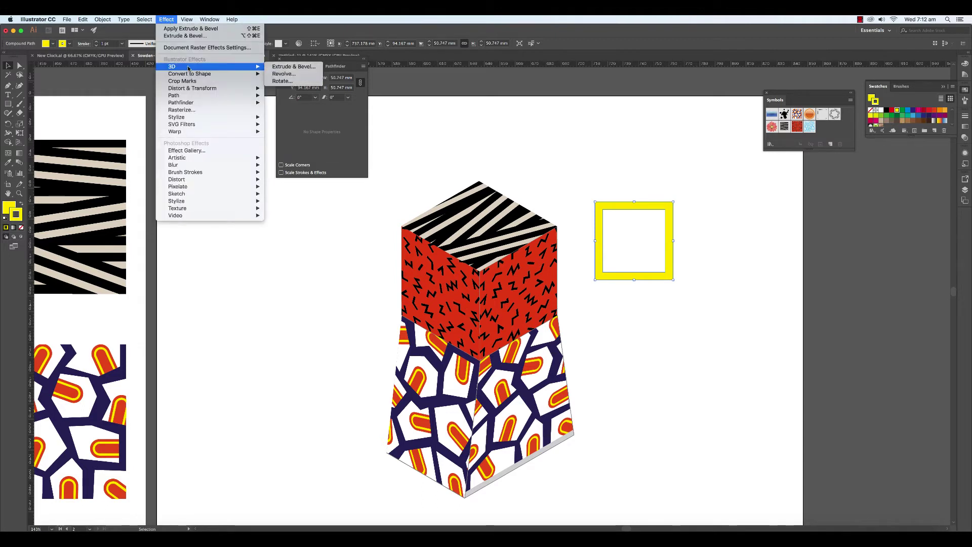
click(282, 68)
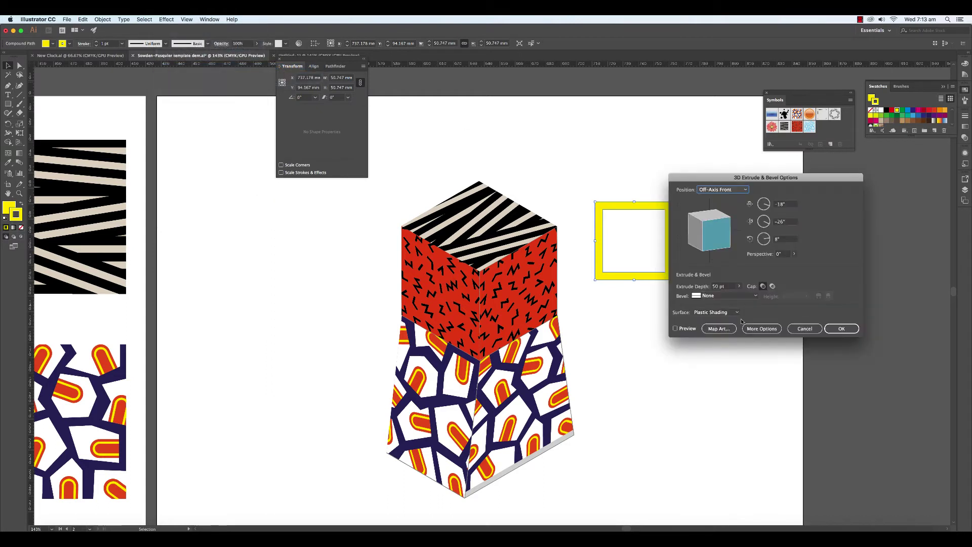
click(675, 329)
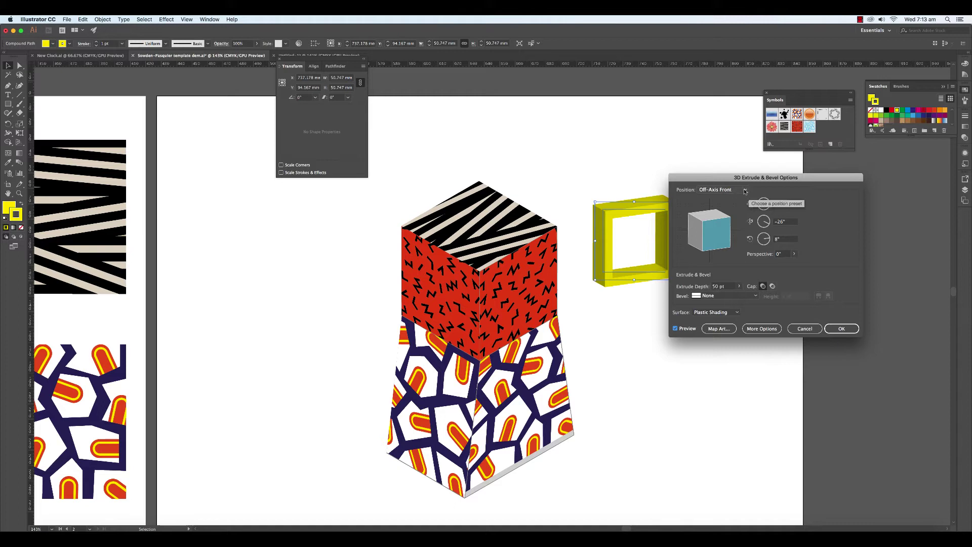
click(715, 286)
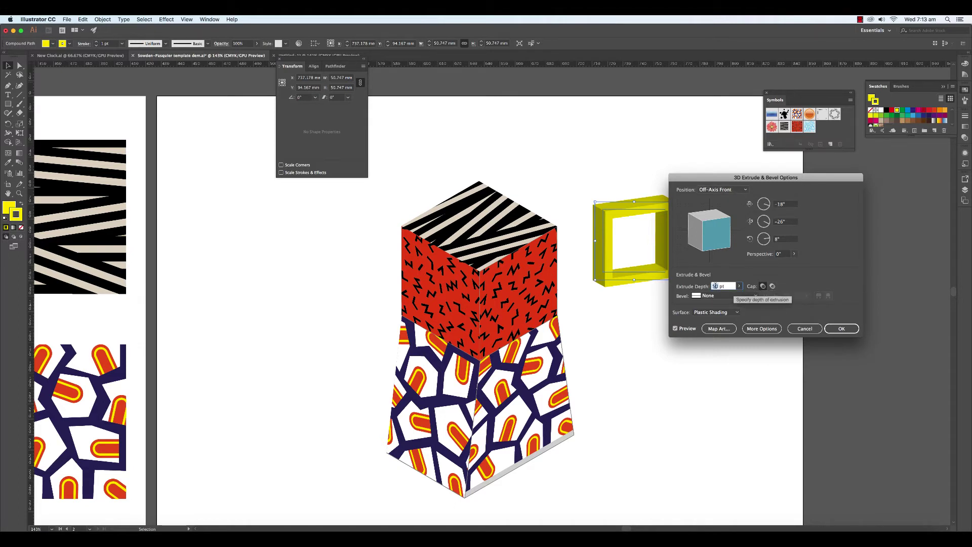
key(Down)
key(Down)
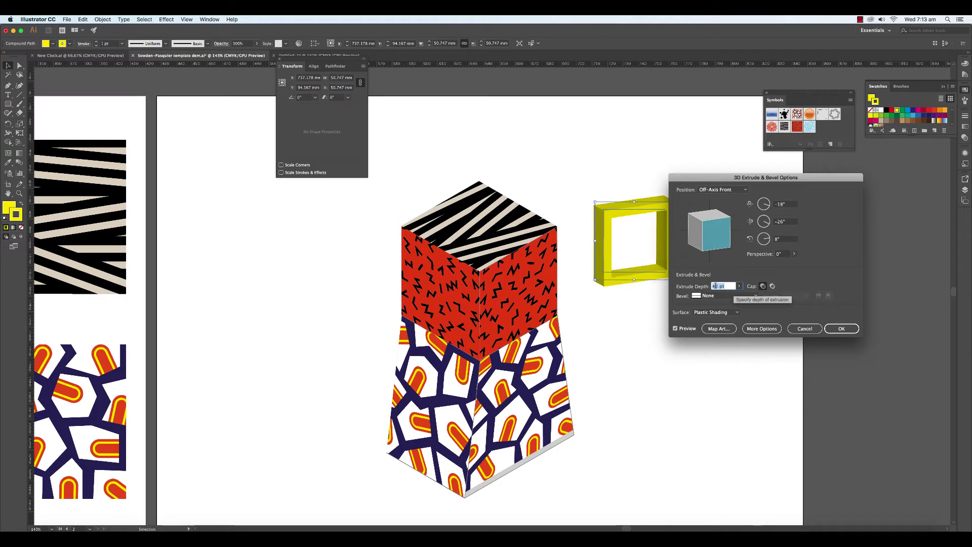
key(Down)
key(Down)
key(Down)
key(Down)
key(Down)
key(Down)
key(Down)
key(Down)
key(Down)
key(Down)
key(Down)
key(Down)
key(Down)
key(Down)
key(Down)
key(Down)
key(Down)
key(Down)
key(Down)
key(Down)
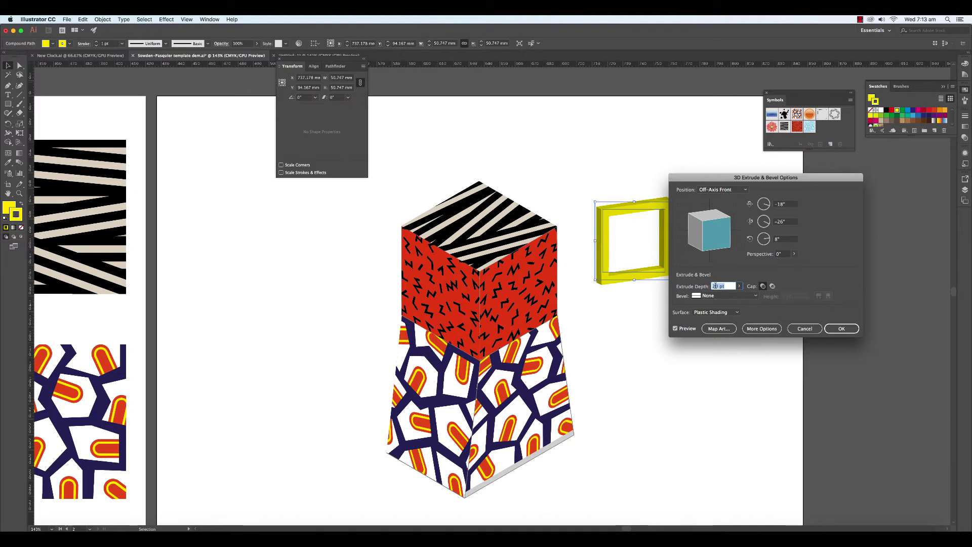
click(805, 328)
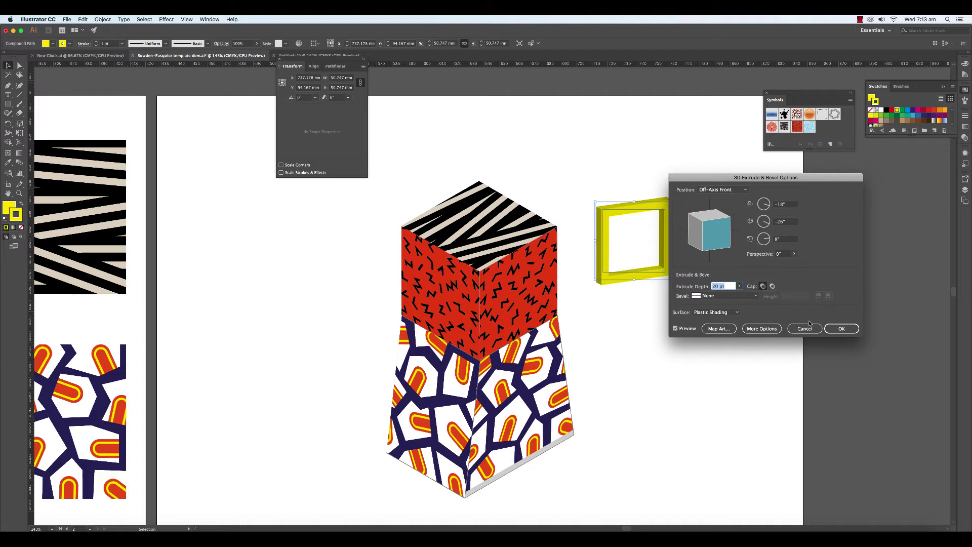
click(746, 190)
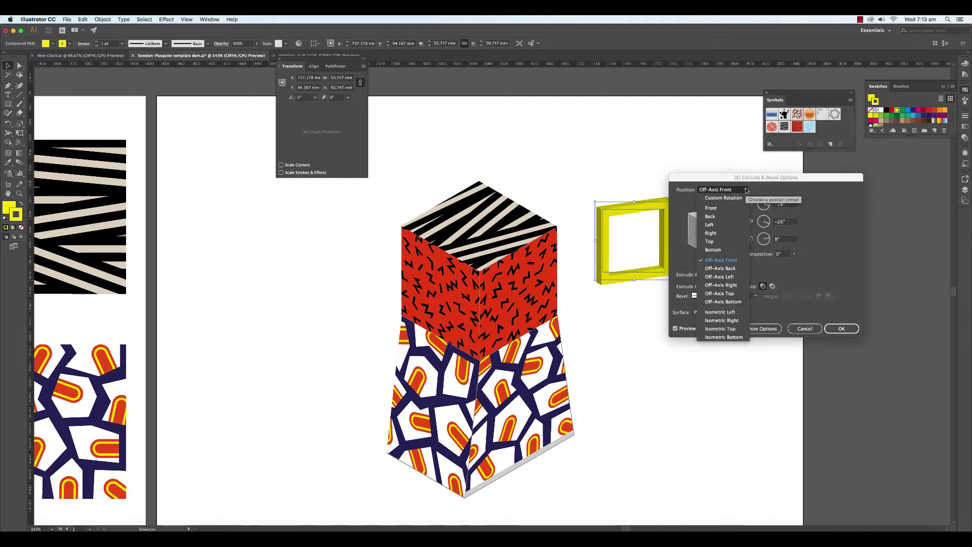
click(727, 321)
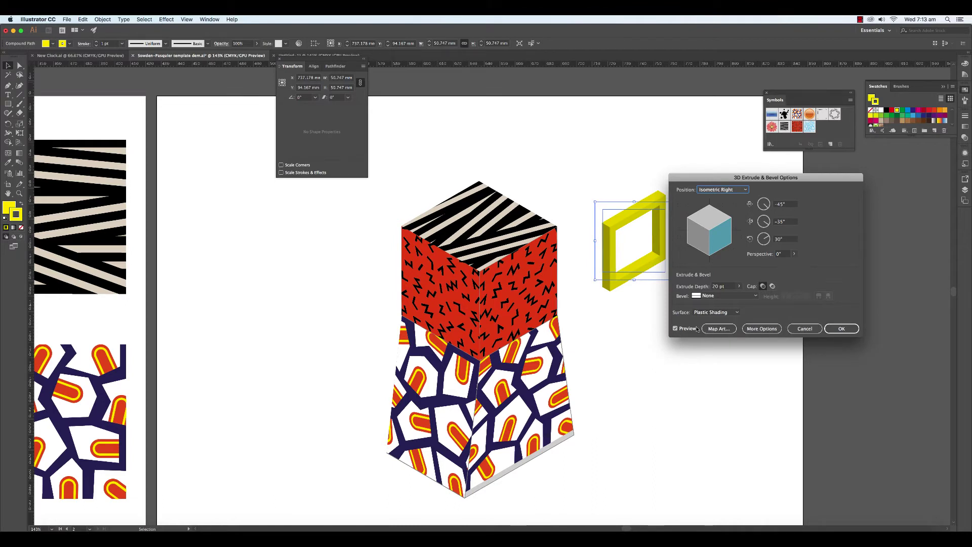
click(675, 329)
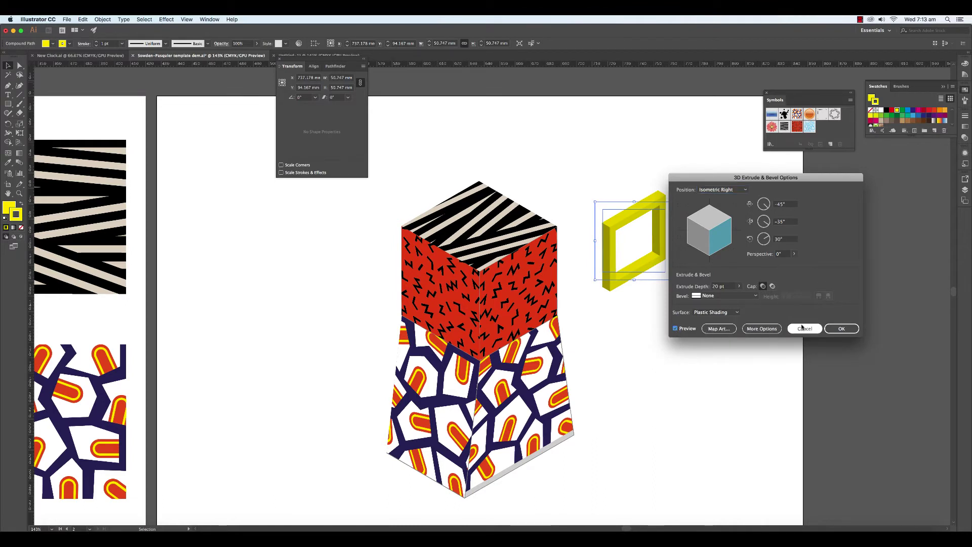
Apply the 3D extrusion and place the yellow frame on the cube's red right face
click(836, 329)
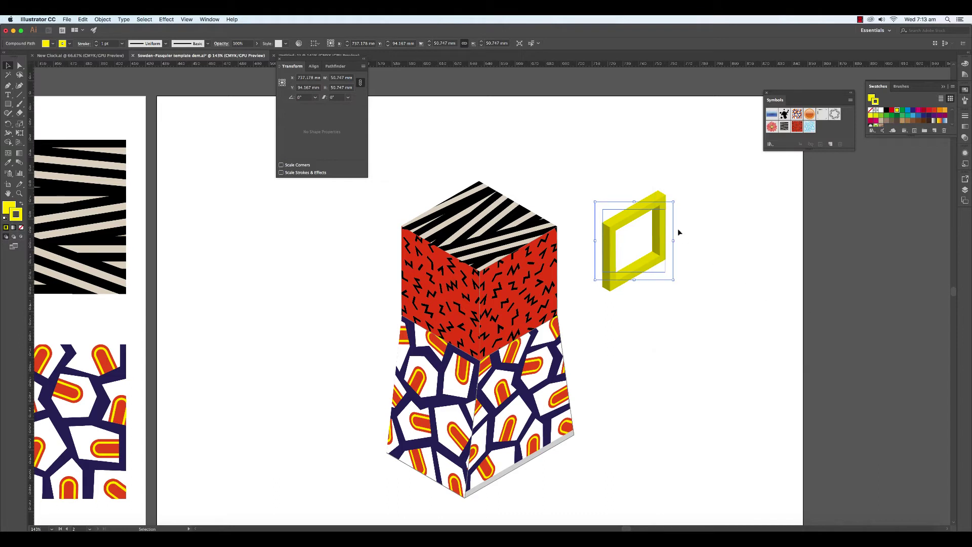
drag(663, 236, 549, 287)
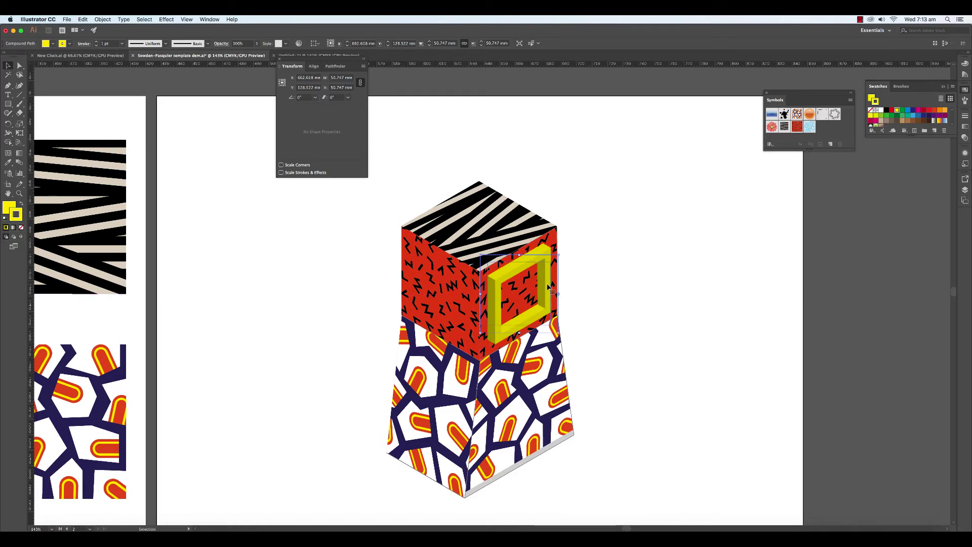
click(650, 281)
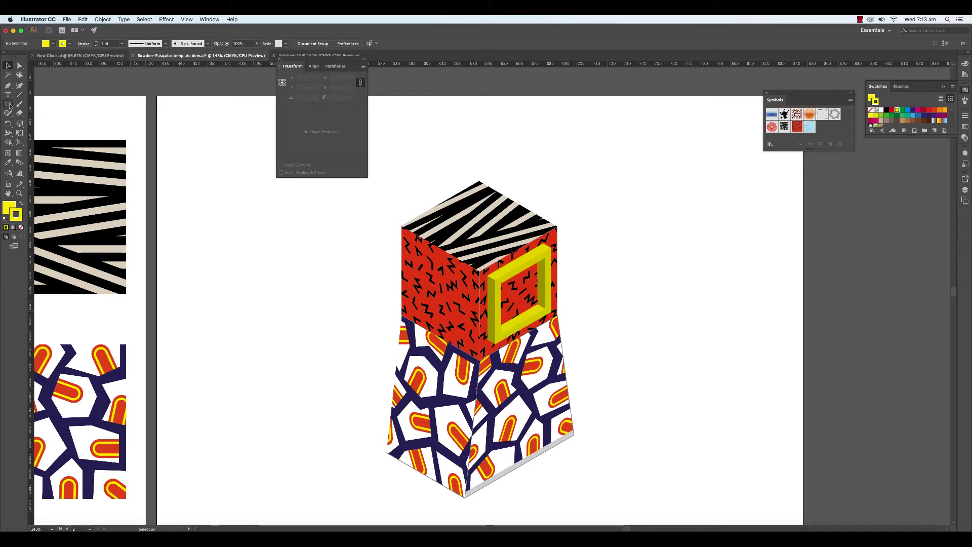
scroll(143, 195, left, 5)
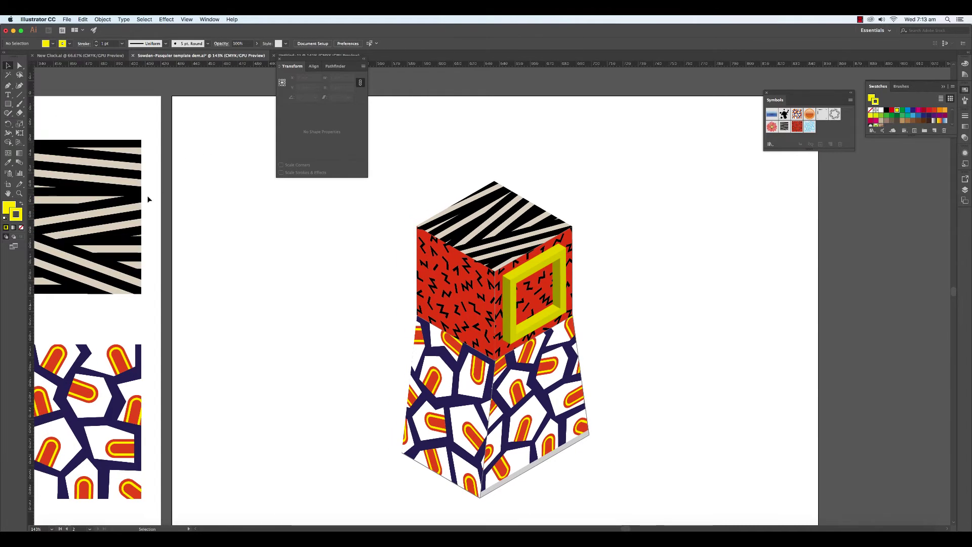
Check the flat yellow square frame's size, then return to the isometric box with the Rectangle tool
scroll(168, 206, left, 20)
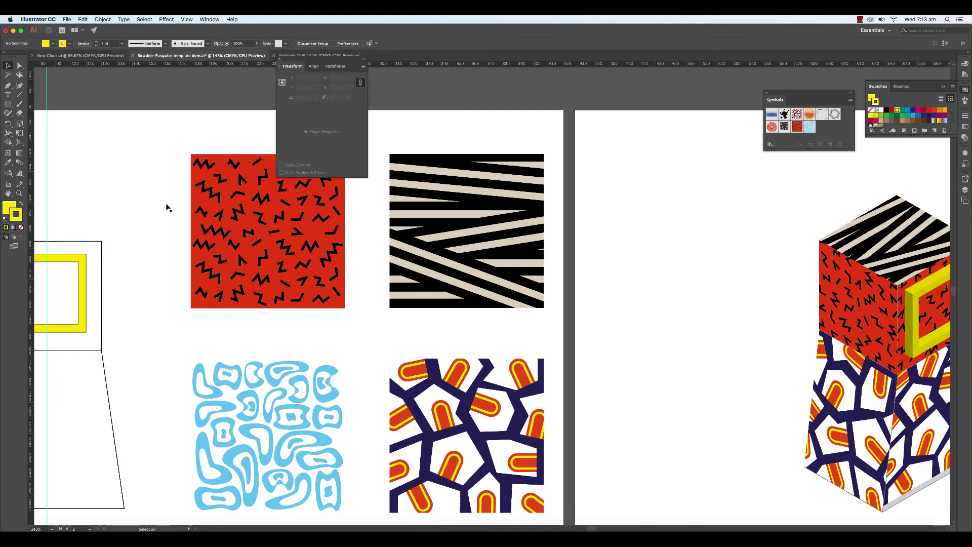
scroll(195, 218, left, 3)
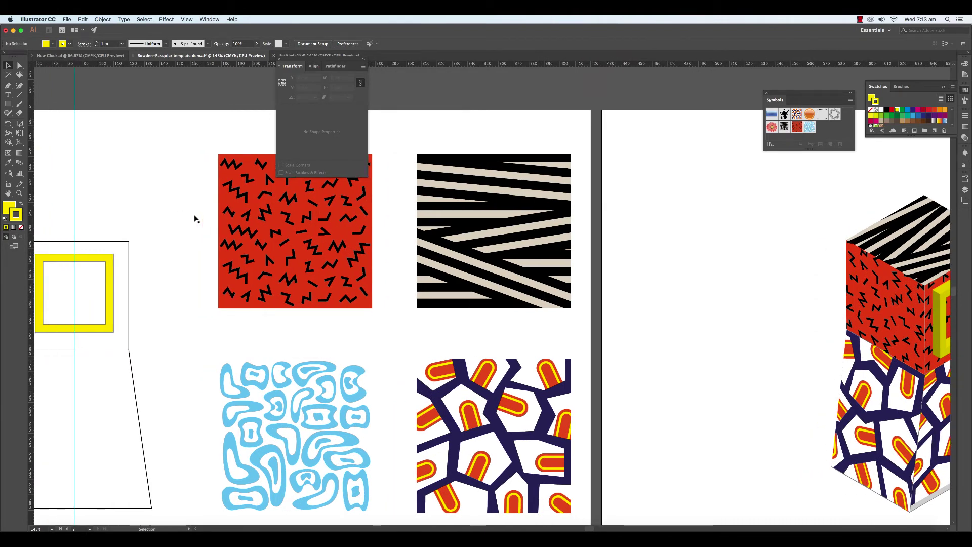
click(111, 256)
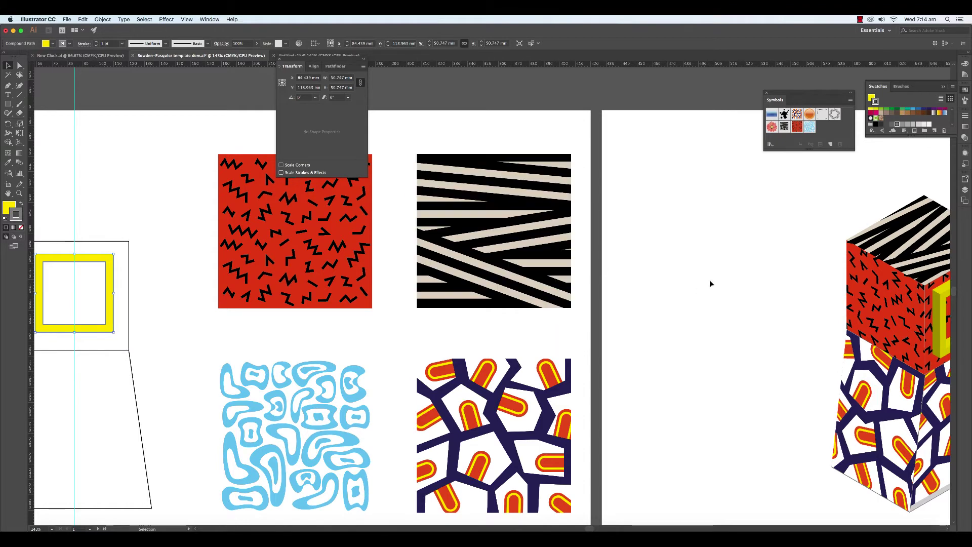
scroll(710, 284, right, 10)
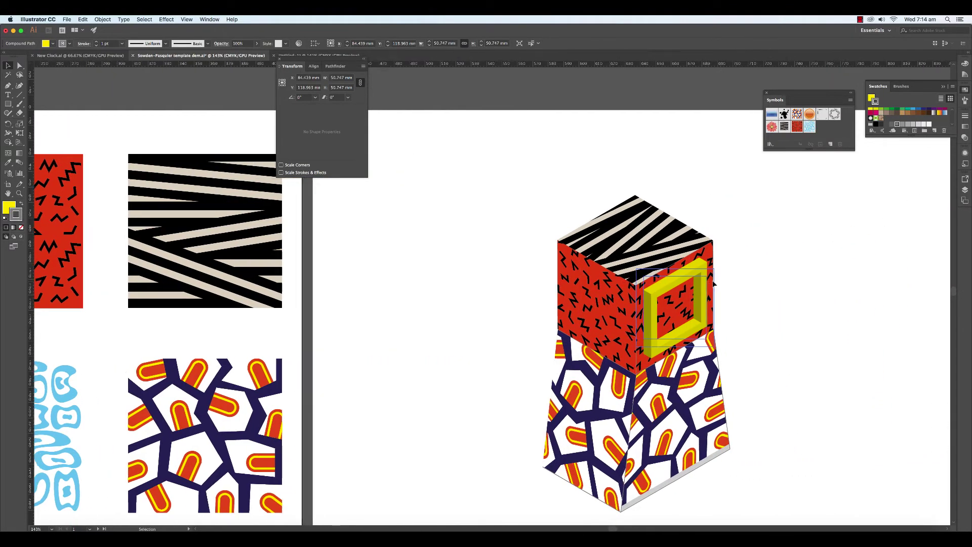
scroll(713, 283, right, 2)
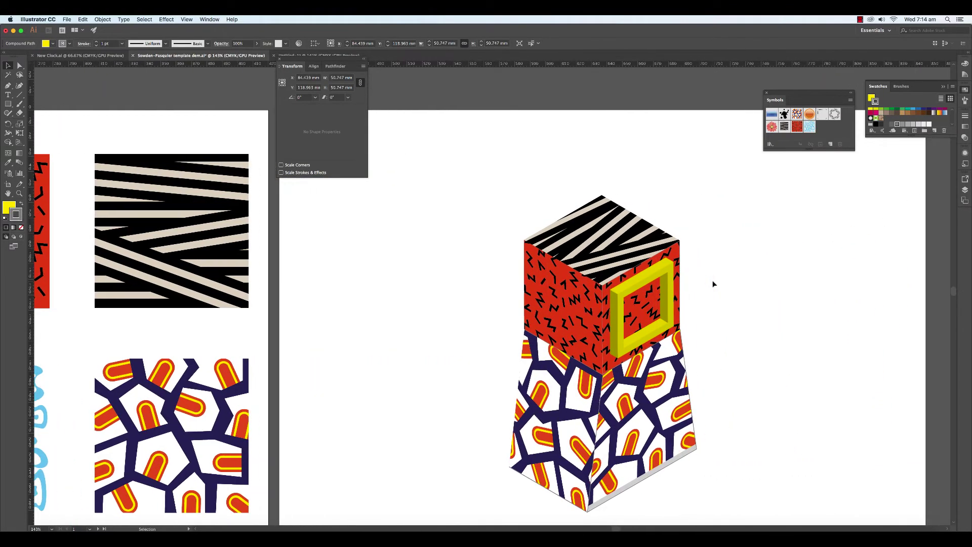
click(9, 104)
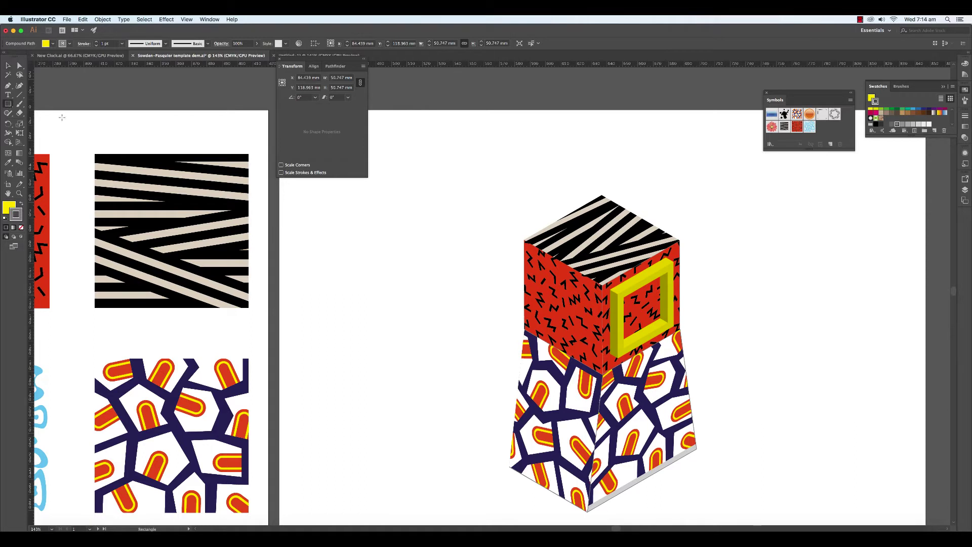
Create a 50.748 mm square with white fill and yellow stroke
click(723, 216)
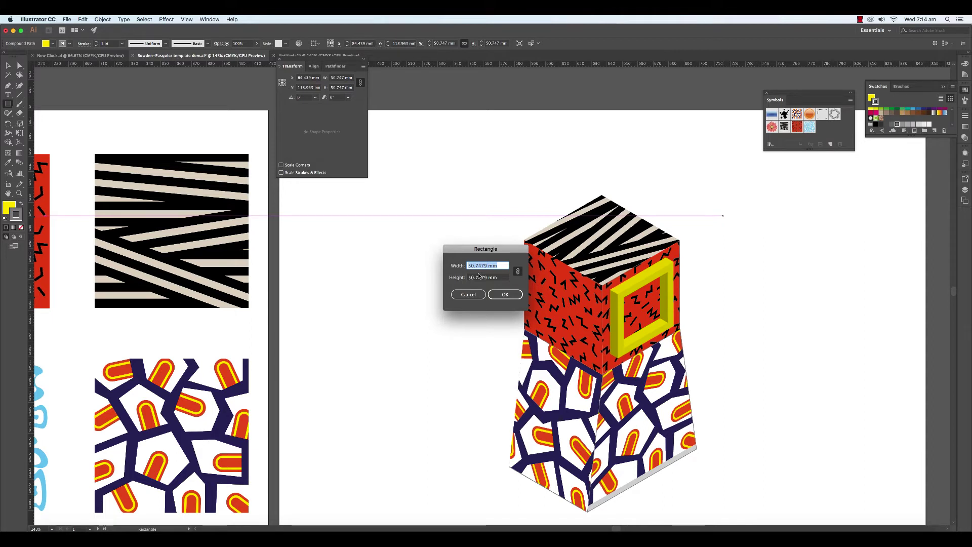
key(Return)
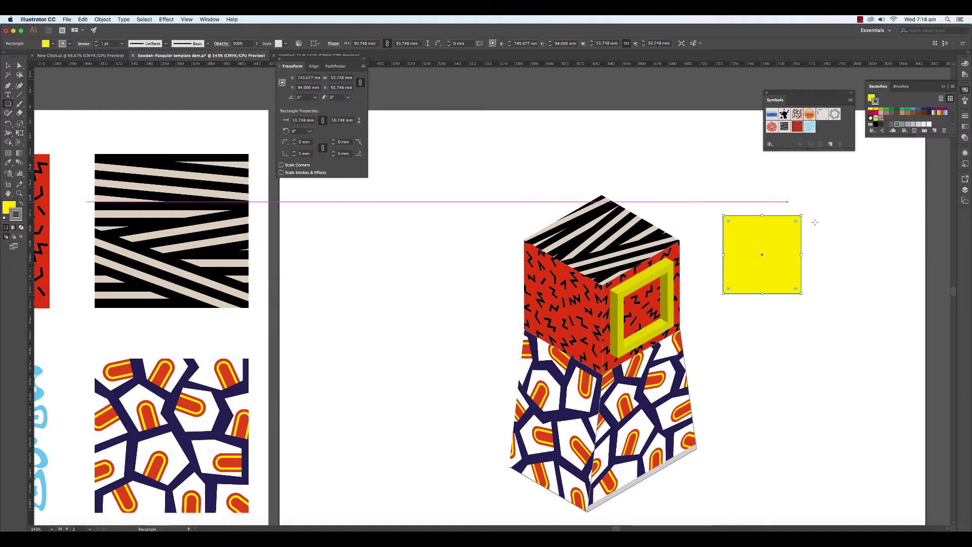
scroll(932, 124, up, 3)
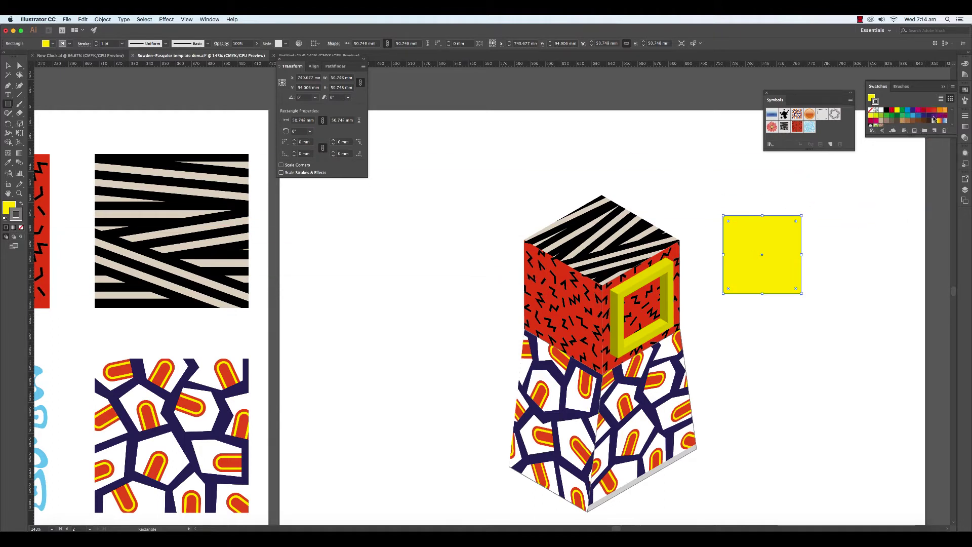
drag(952, 136, 951, 186)
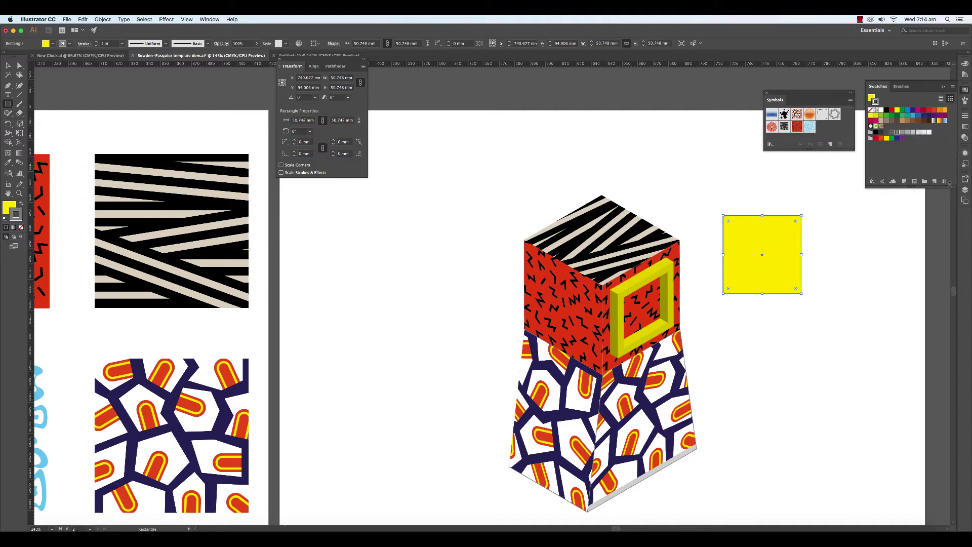
click(881, 111)
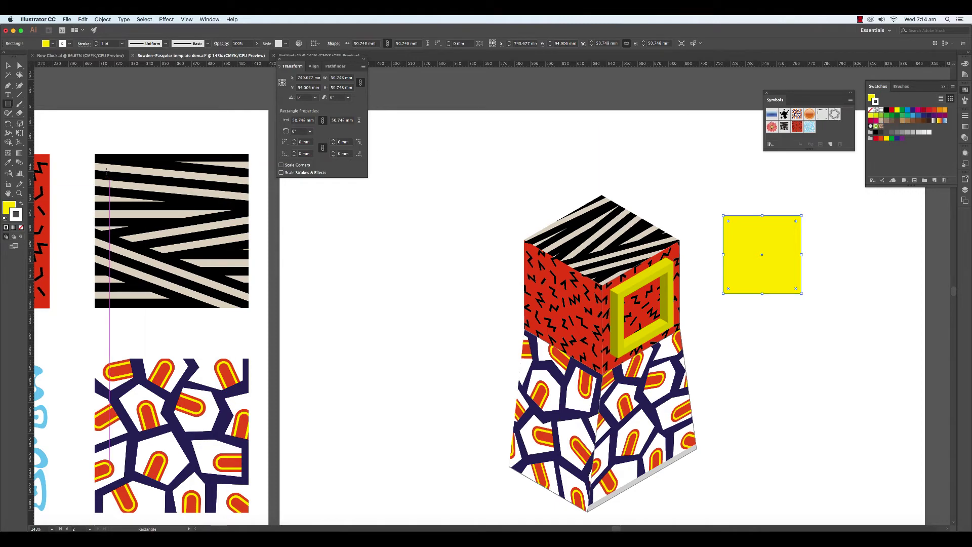
key(v)
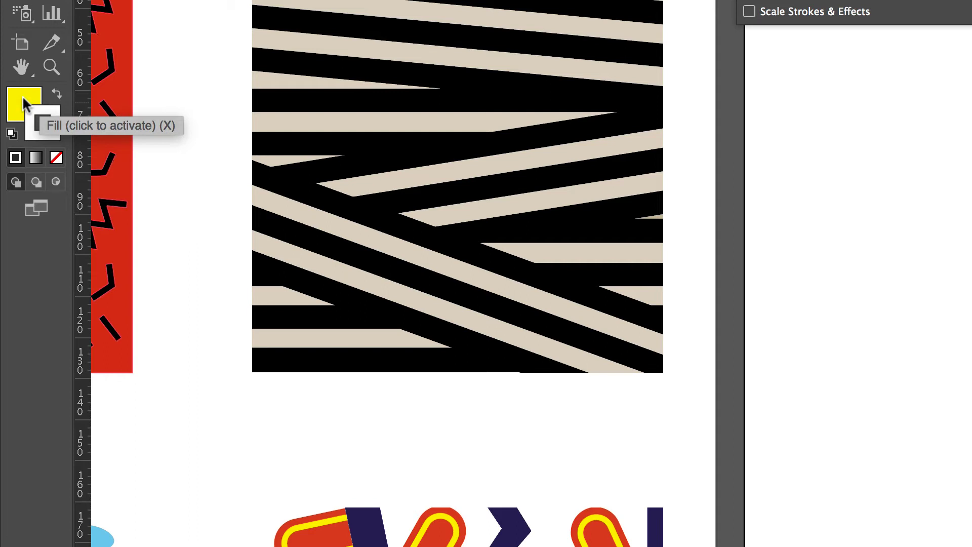
click(56, 96)
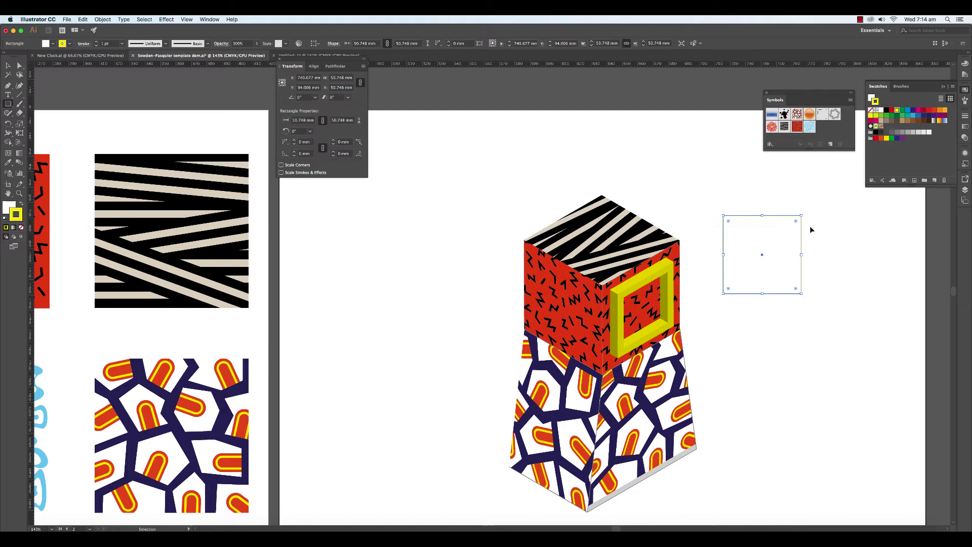
Paste a copy of the square below the original and draw a short vertical line inside it
key(super+v)
scroll(605, 268, up, 1)
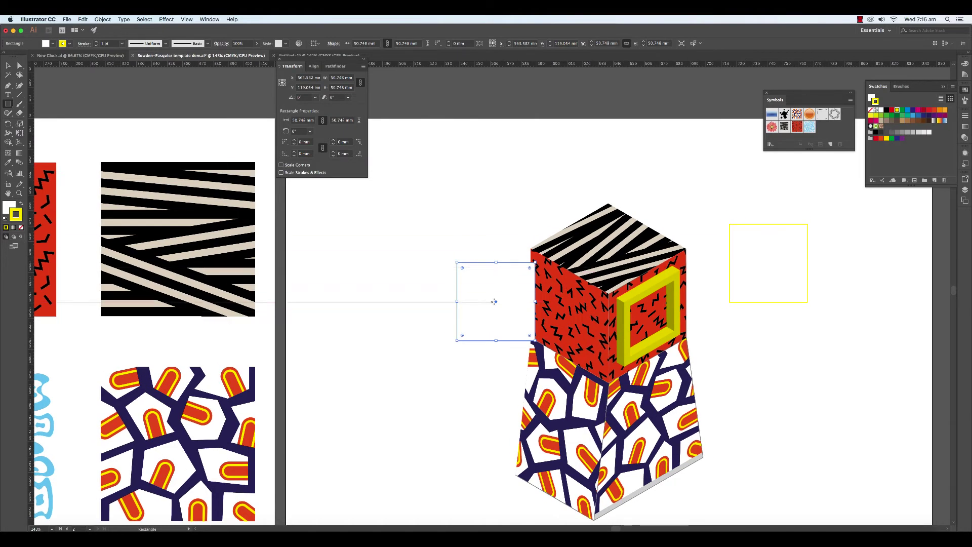
click(8, 65)
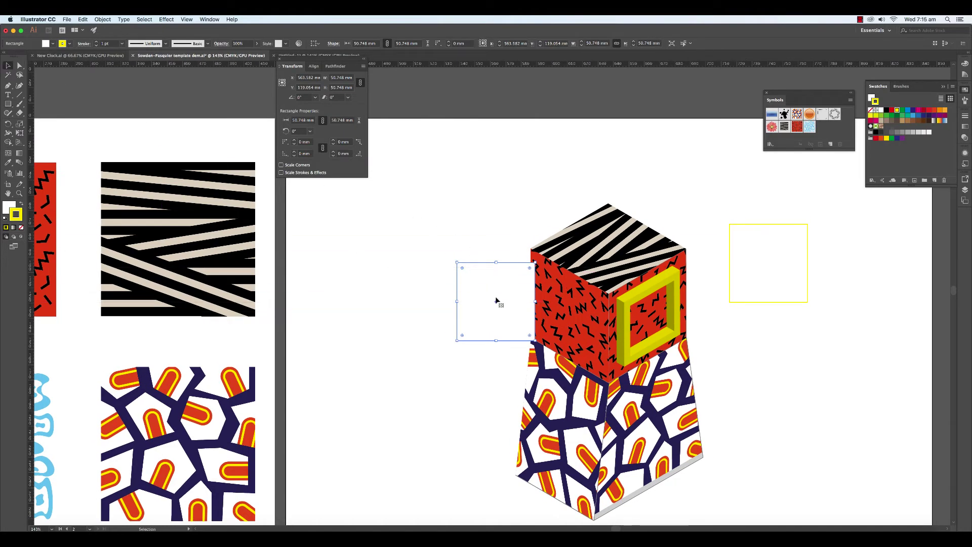
drag(497, 303, 769, 358)
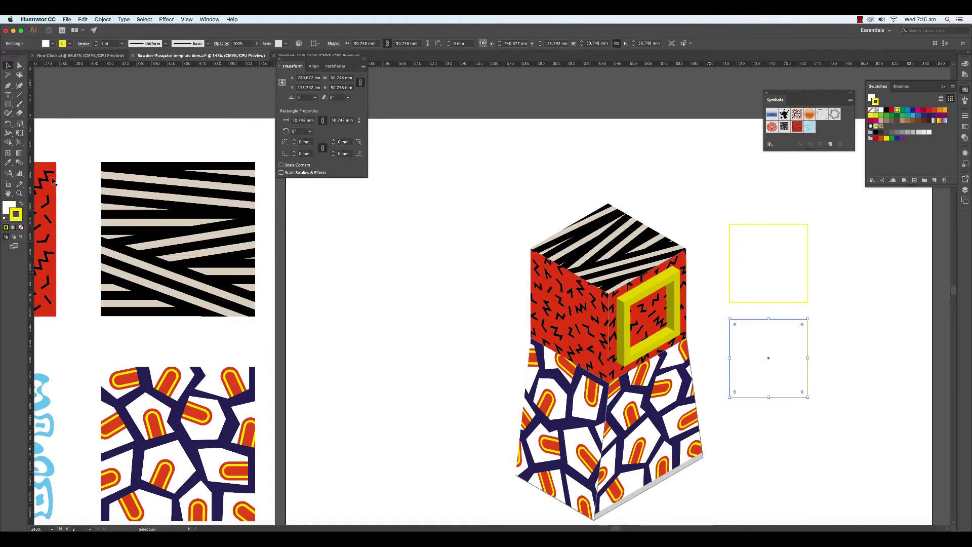
click(18, 96)
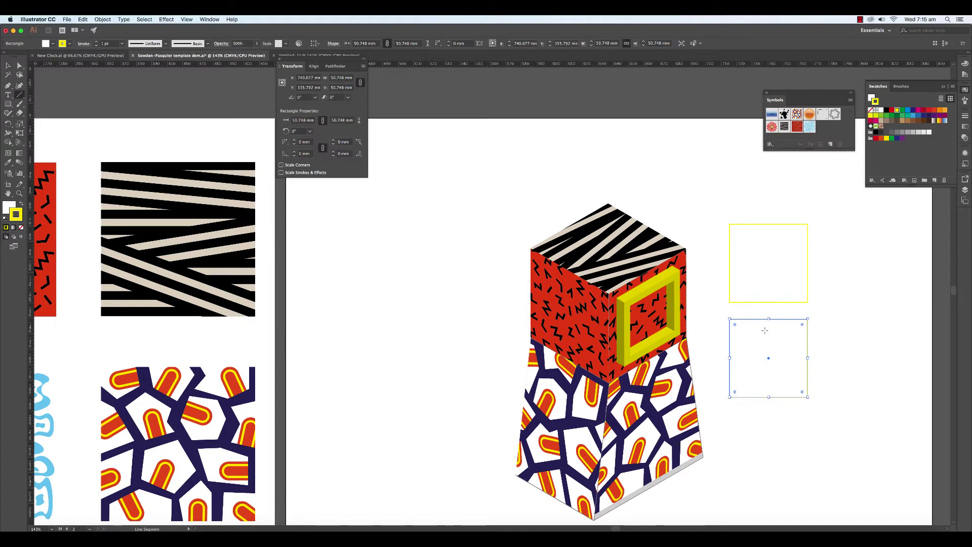
drag(765, 329, 769, 359)
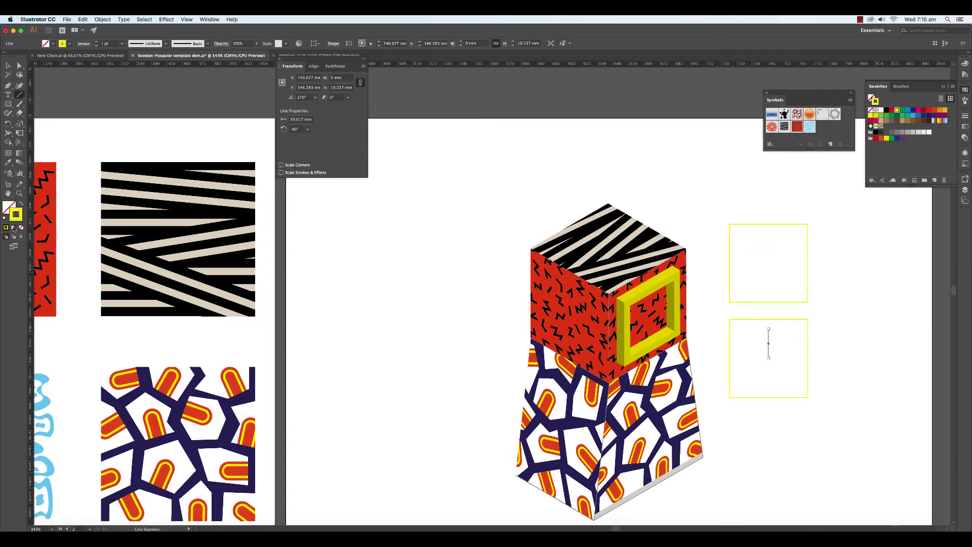
Make the vertical line a 7 pt magenta stroke
key(v)
key(backslash)
click(919, 112)
click(98, 42)
click(97, 43)
click(98, 43)
click(97, 43)
click(97, 43)
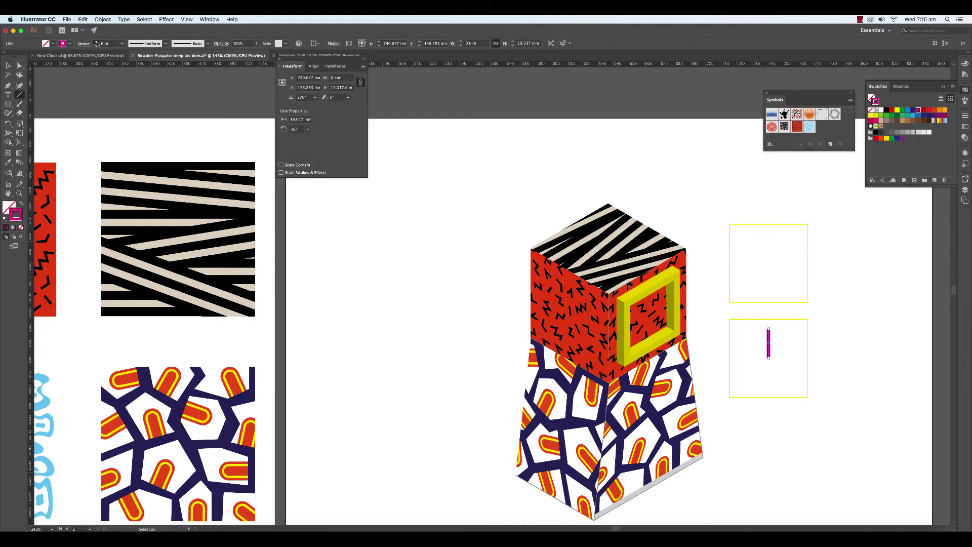
click(98, 42)
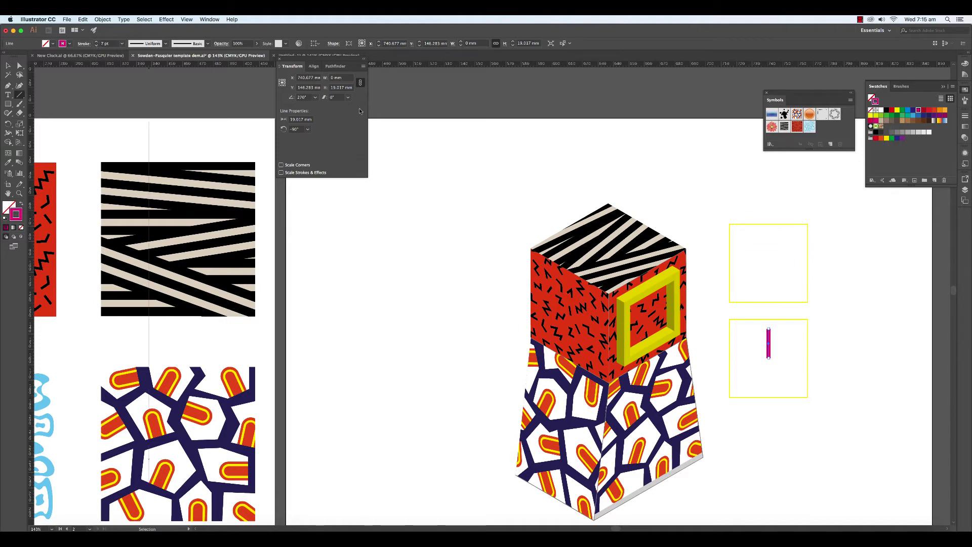
Give the magenta line Round Cap and Round Join in the Stroke panel
click(965, 116)
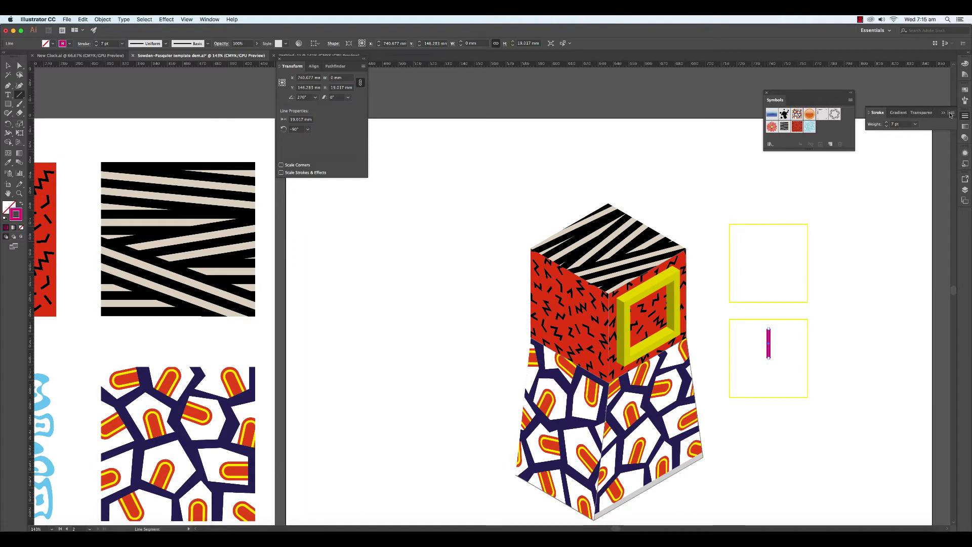
click(950, 115)
click(939, 114)
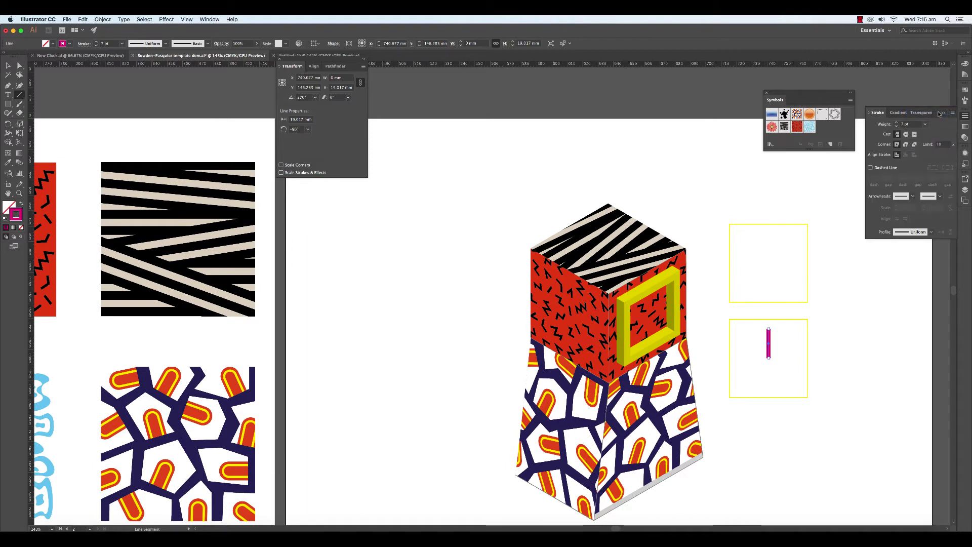
click(906, 135)
click(906, 145)
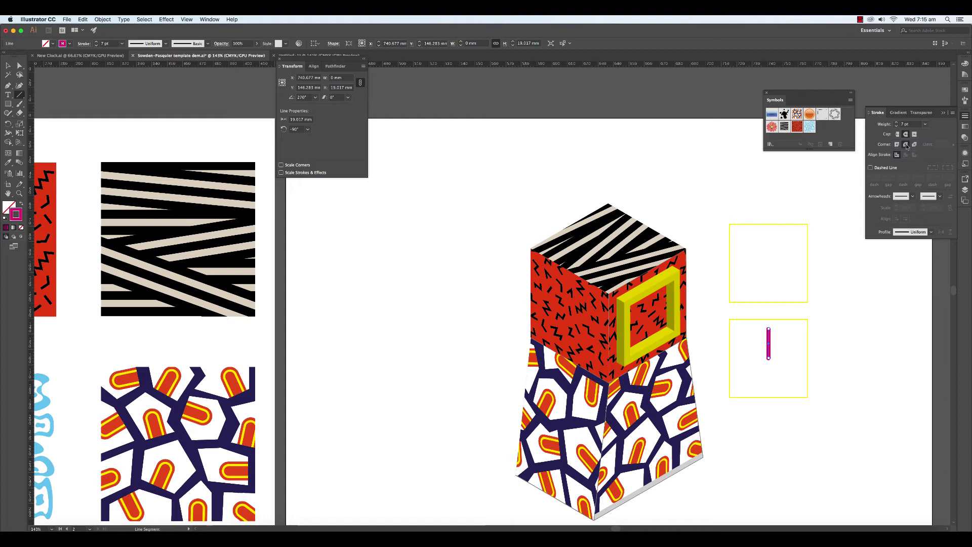
key(v)
click(853, 304)
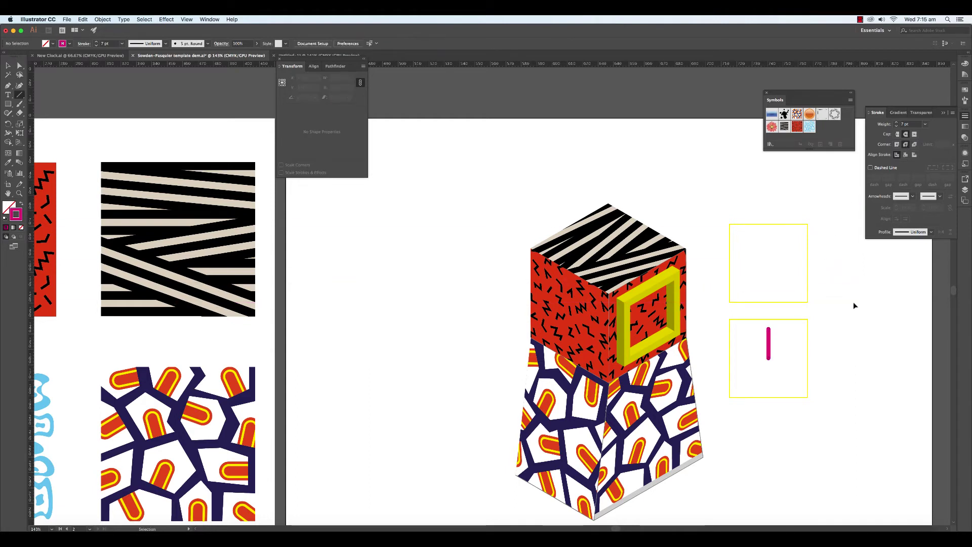
Bring up the Line Segment length and angle options, then dismiss them without drawing
key(backslash)
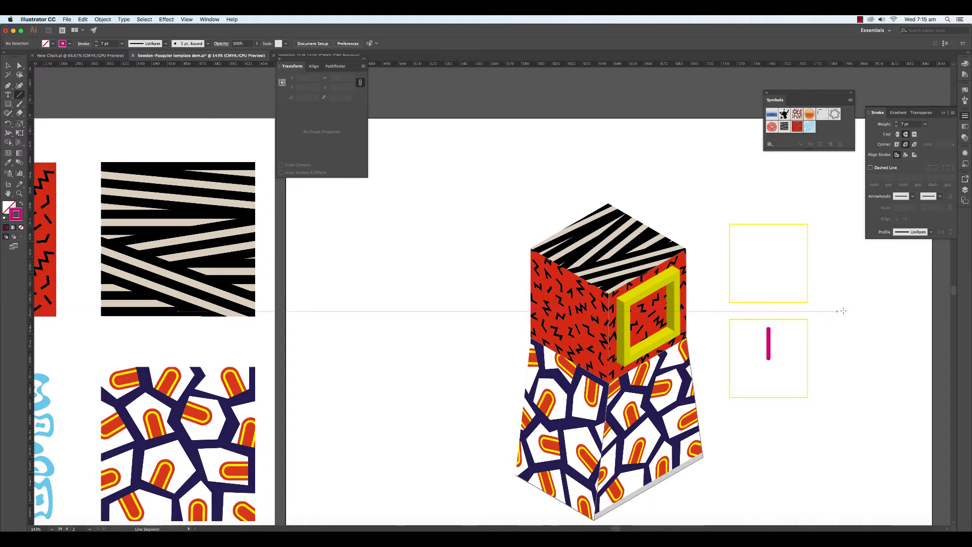
key(v)
key(super+z)
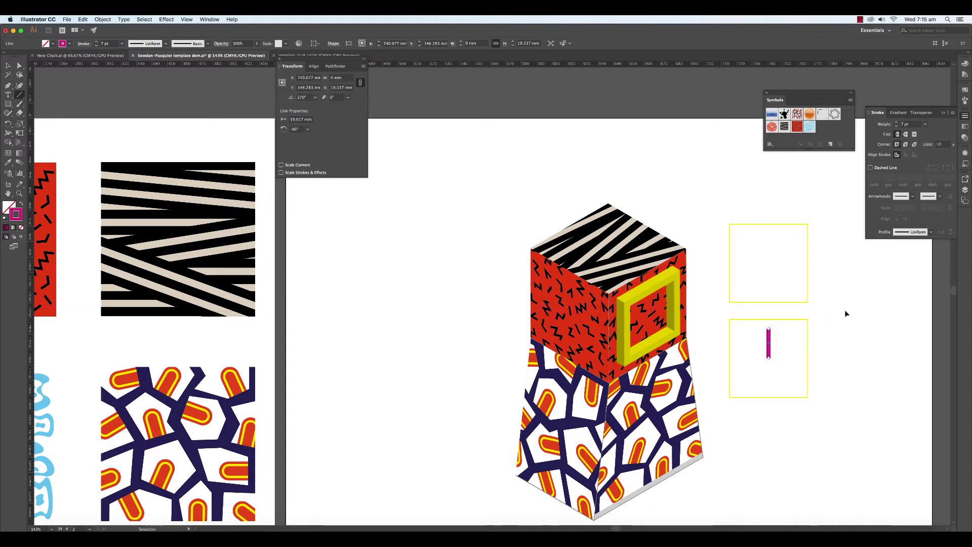
key(backslash)
click(854, 315)
click(467, 302)
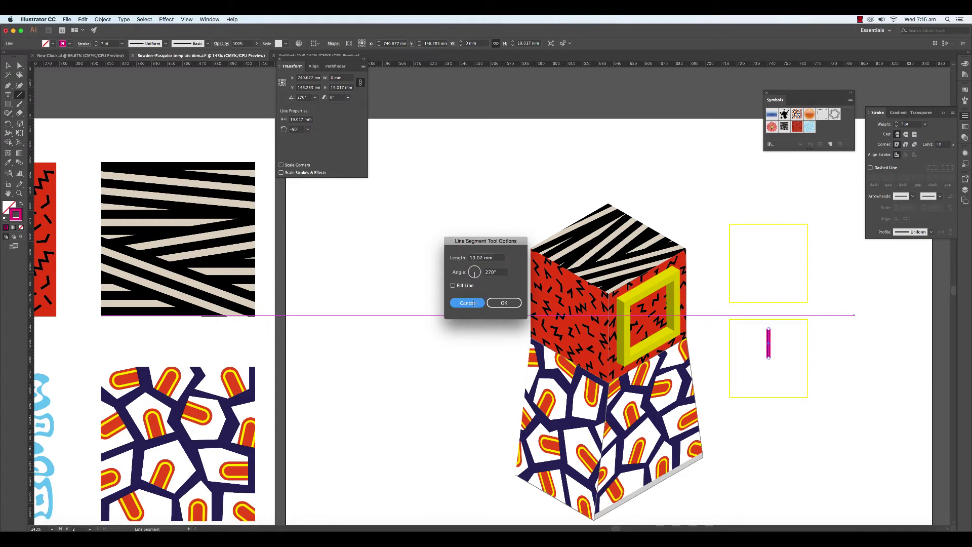
Draw a 12.088 mm horizontal magenta line from the vertical line's bottom, then select the square
key(v)
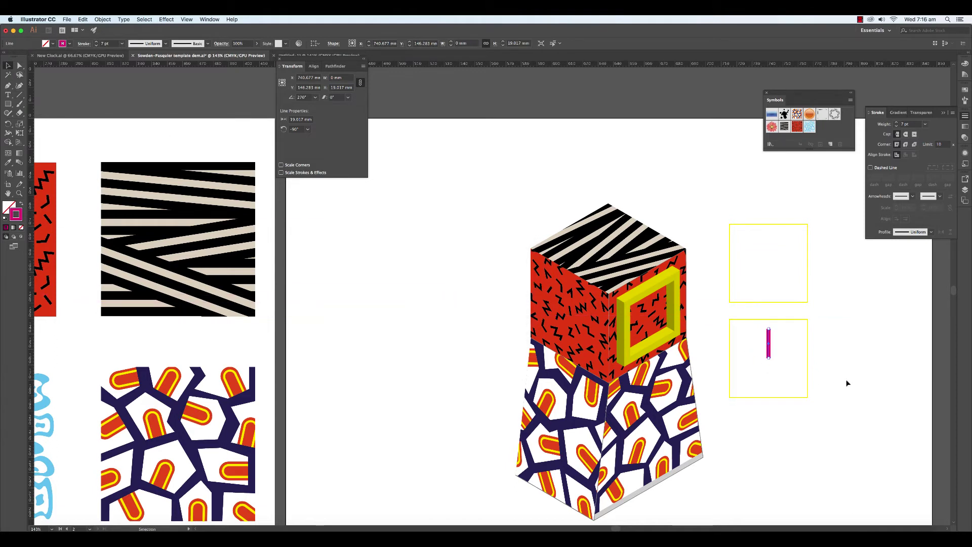
click(846, 382)
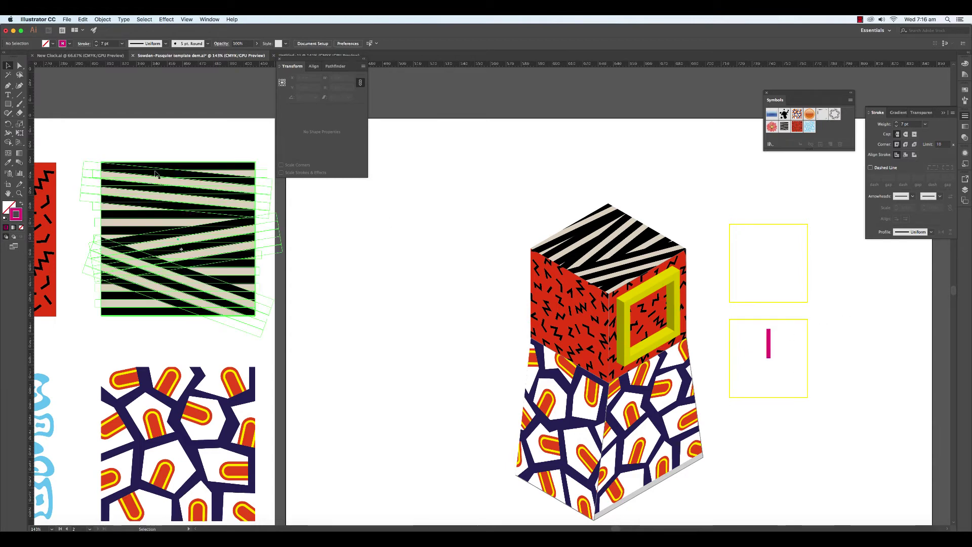
click(20, 96)
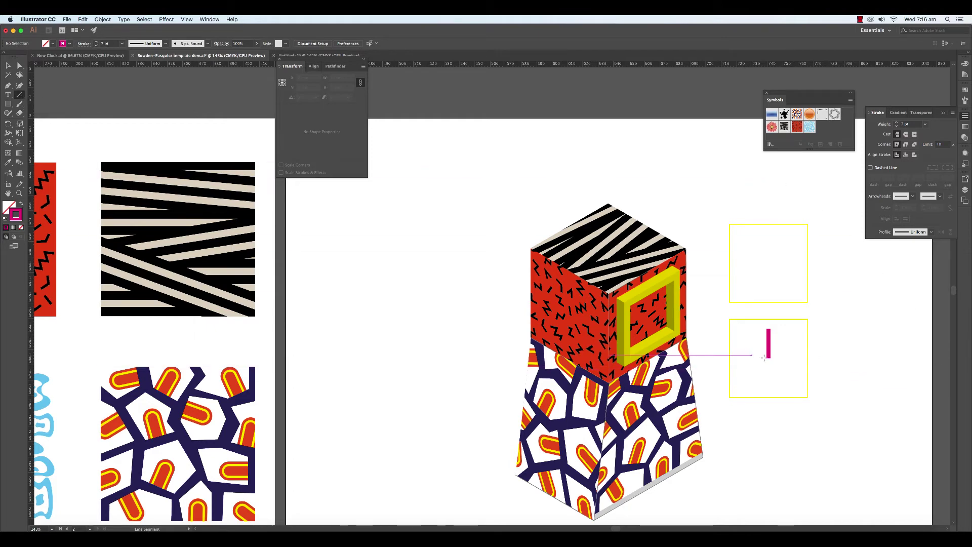
drag(768, 356, 786, 355)
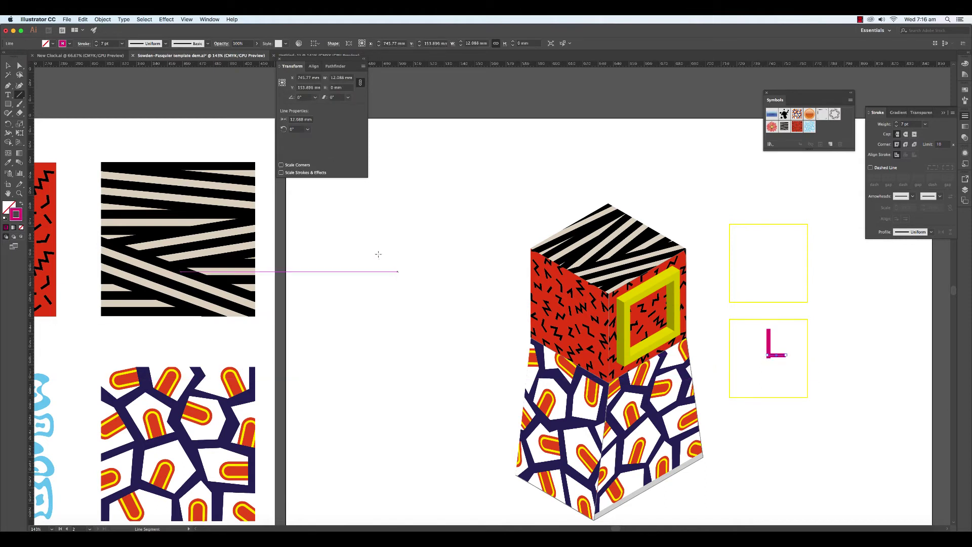
key(v)
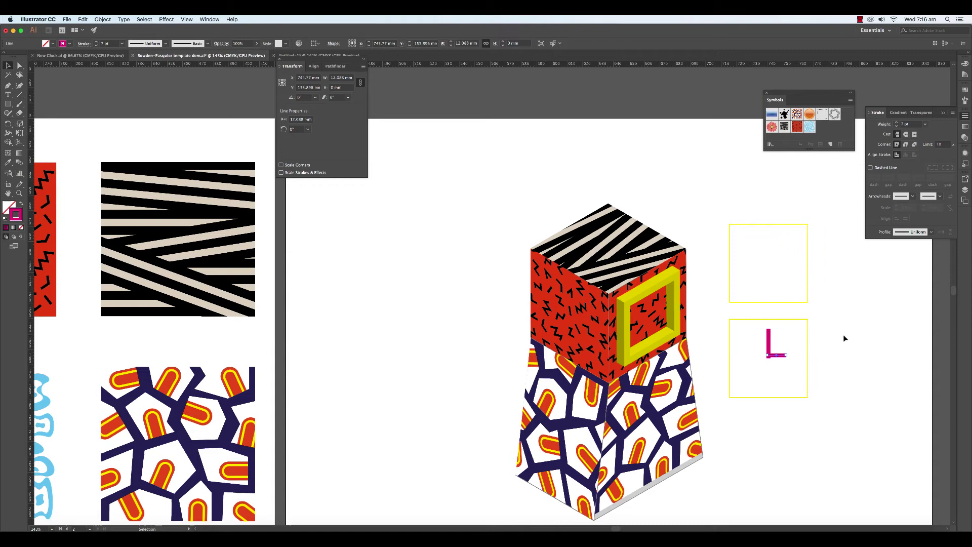
click(849, 337)
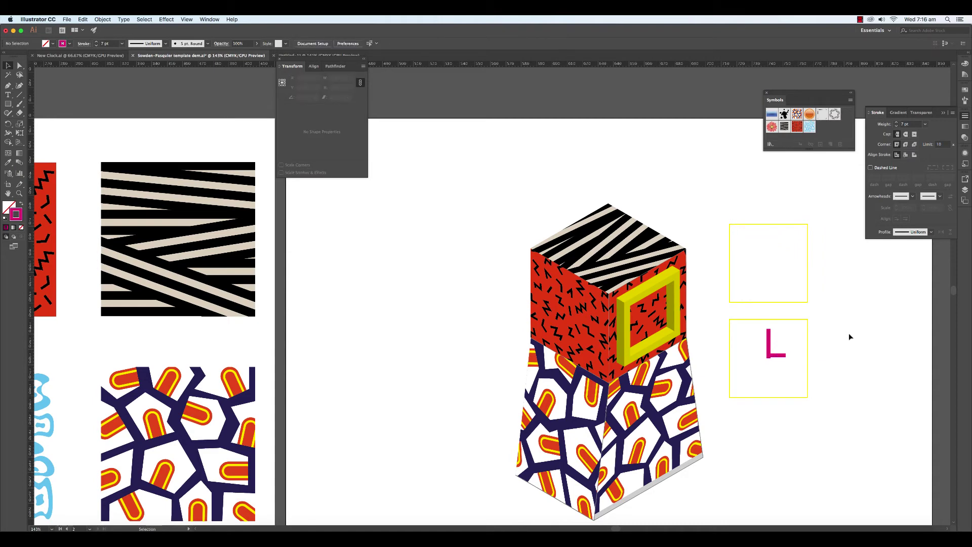
click(783, 340)
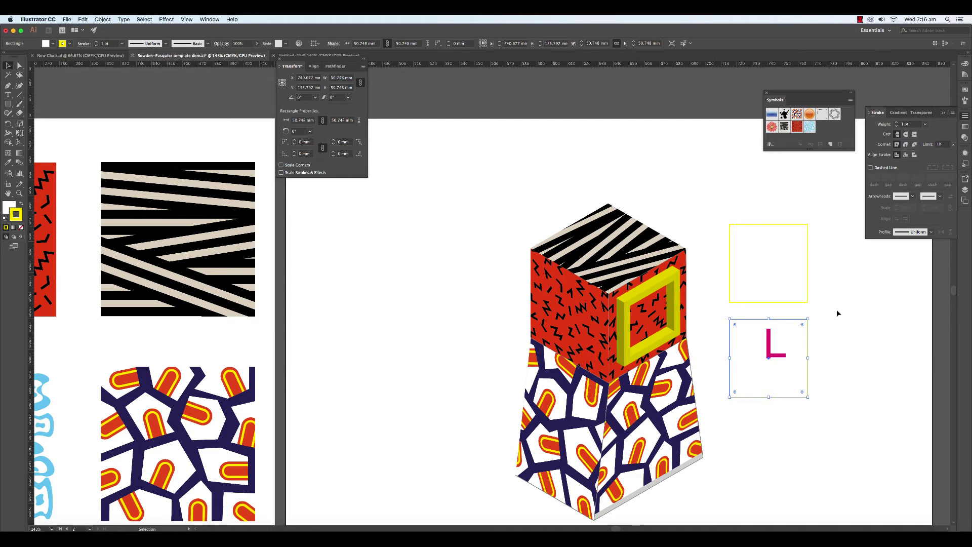
Add a horizontal guide at the L's bottom and select the L with its square
drag(725, 65, 760, 159)
drag(773, 359, 769, 359)
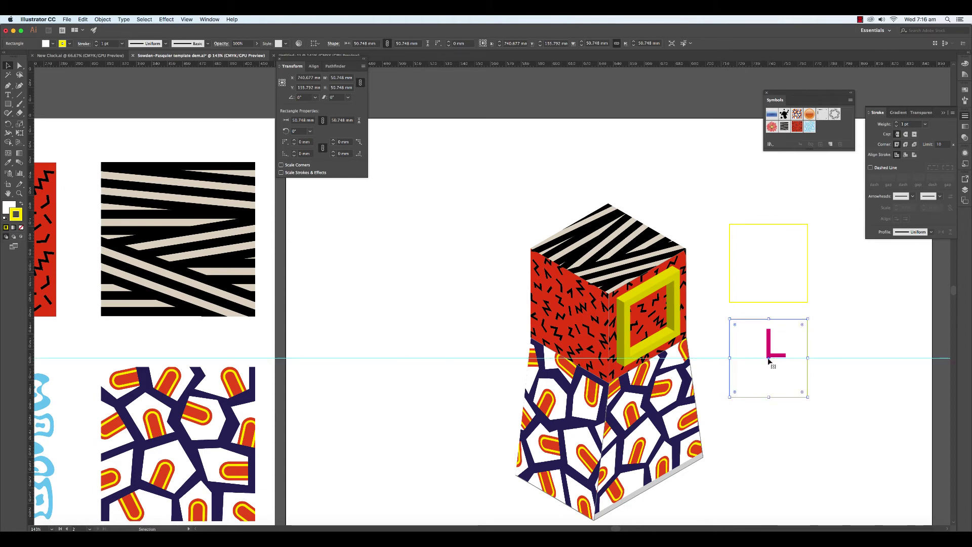
click(828, 340)
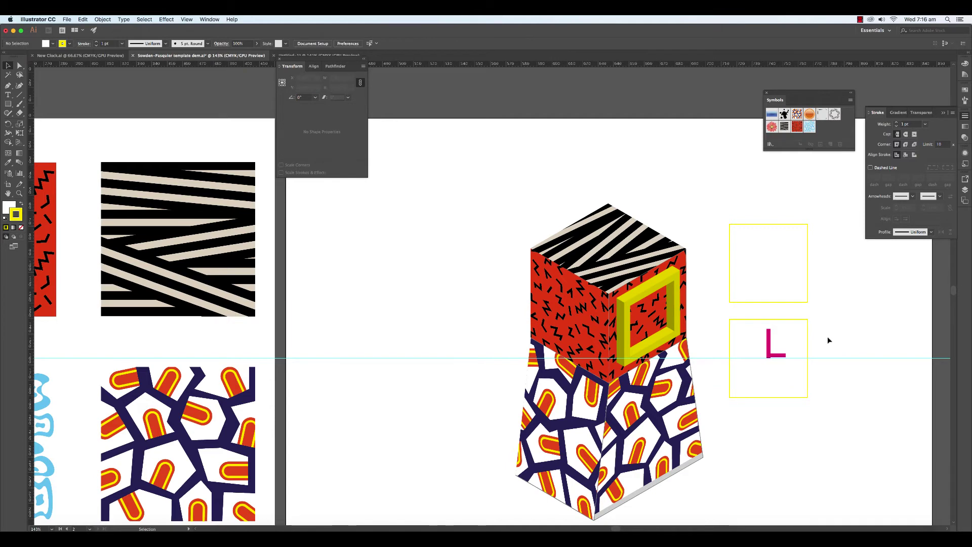
click(768, 347)
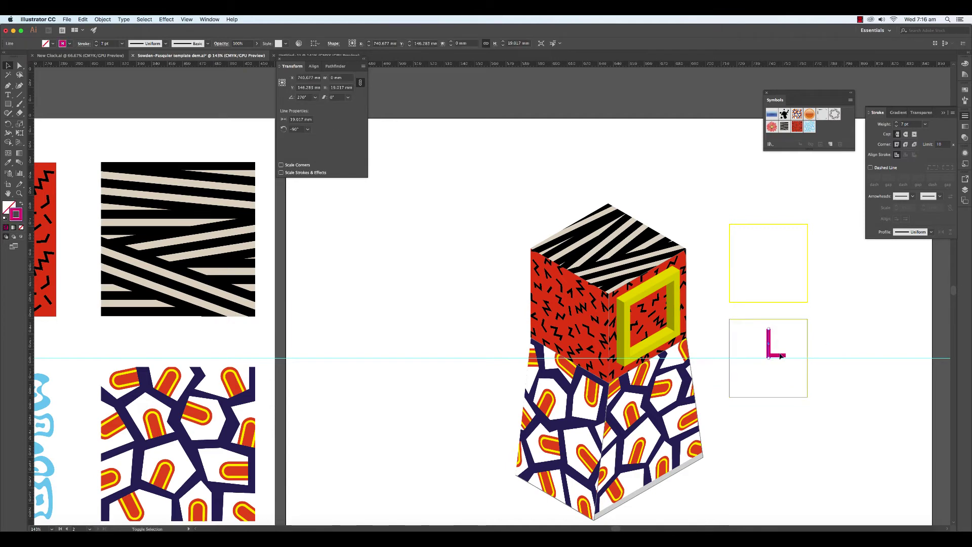
shift+click(780, 356)
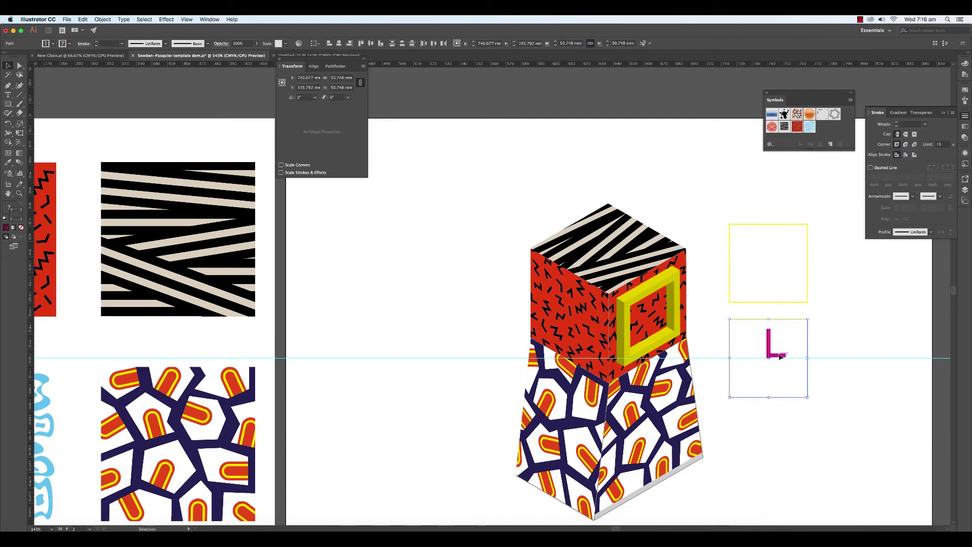
key(shift+Down)
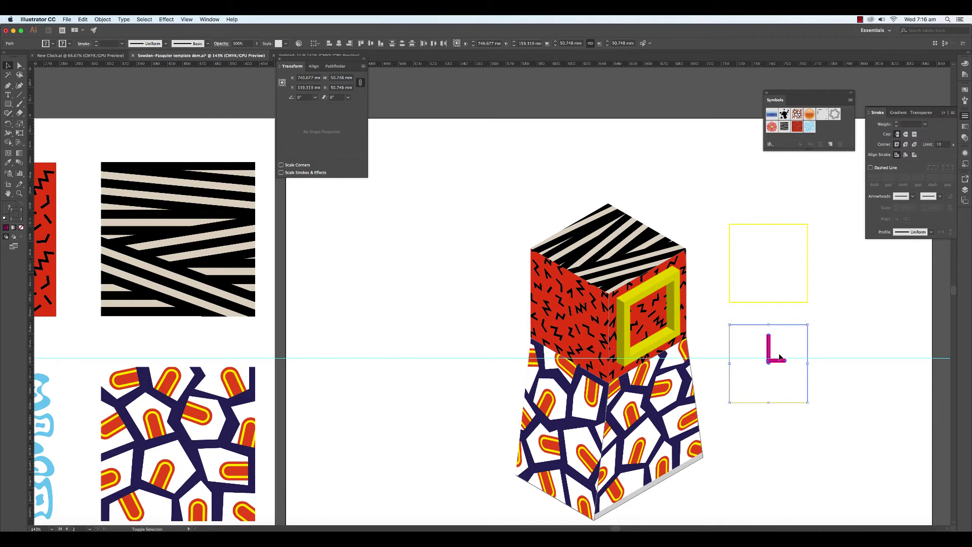
key(shift+Up)
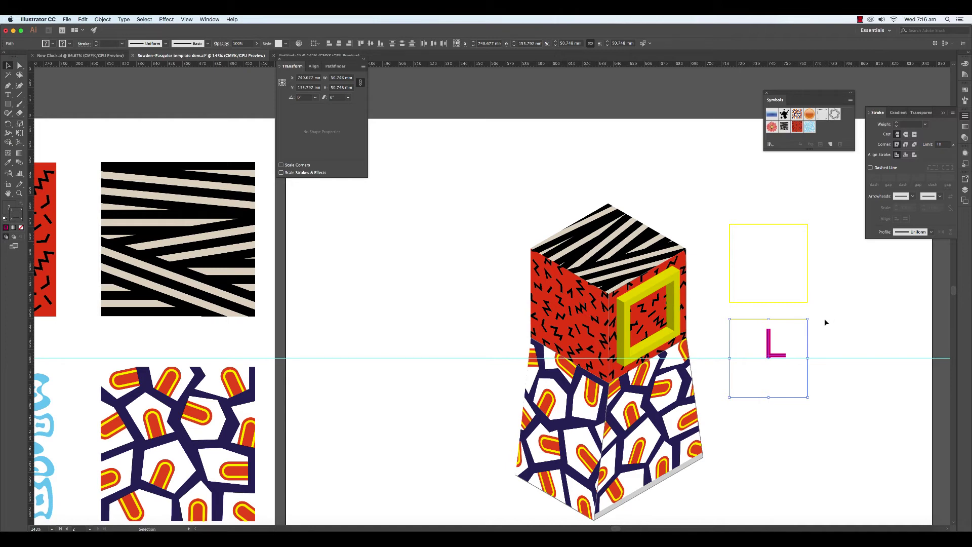
Nudge the magenta L hands down and left, then reselect them with the square
drag(825, 319, 801, 333)
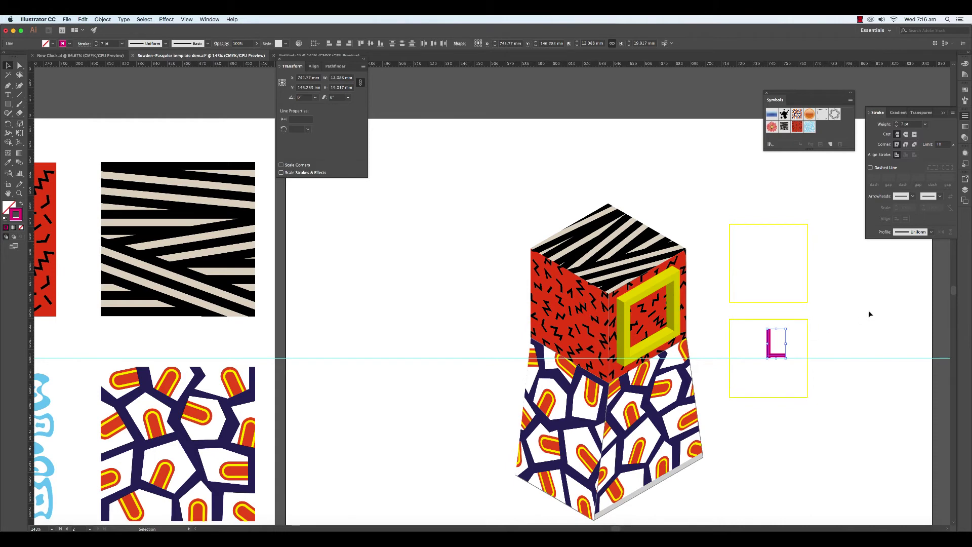
key(Down)
key(Down)
key(Down)
key(Down)
key(Down)
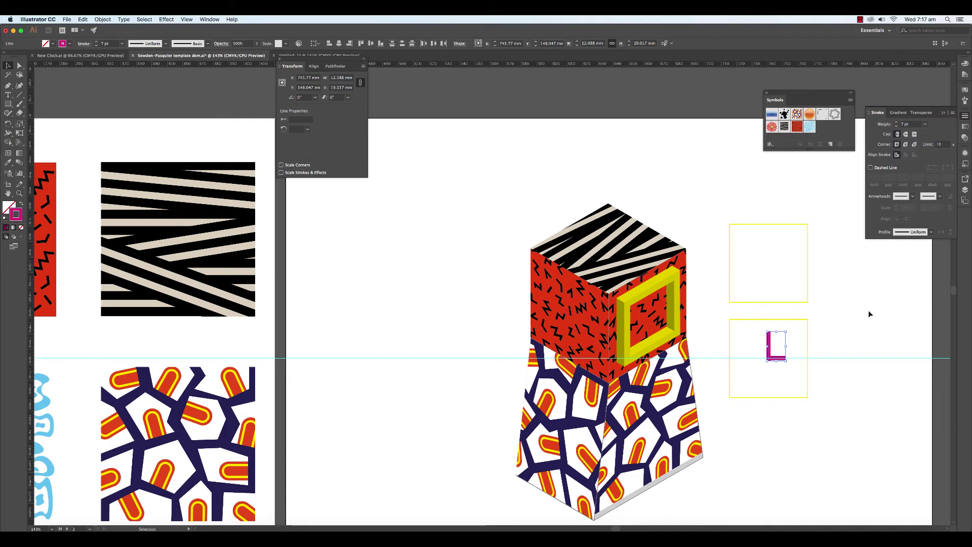
key(Left)
key(Left)
key(Left)
key(Left)
key(Down)
click(868, 310)
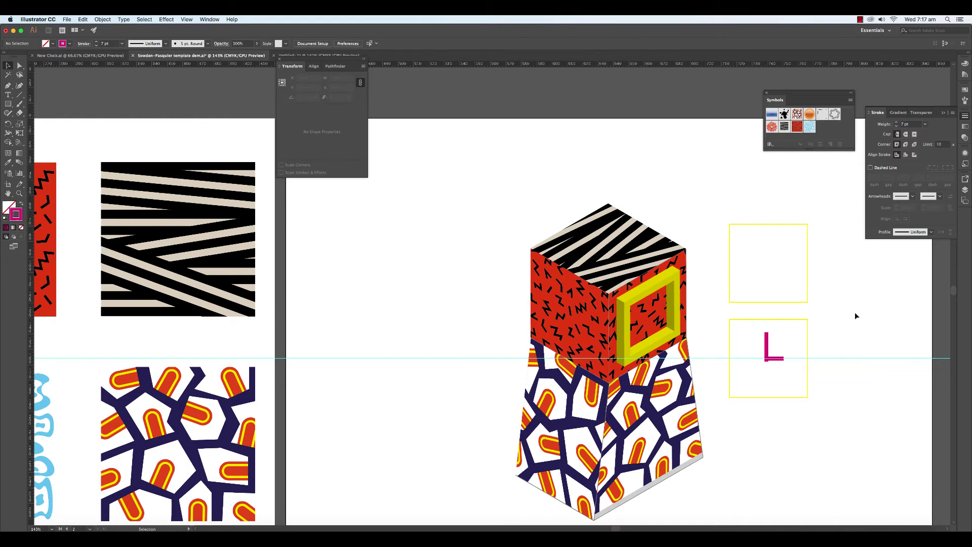
drag(801, 378, 755, 403)
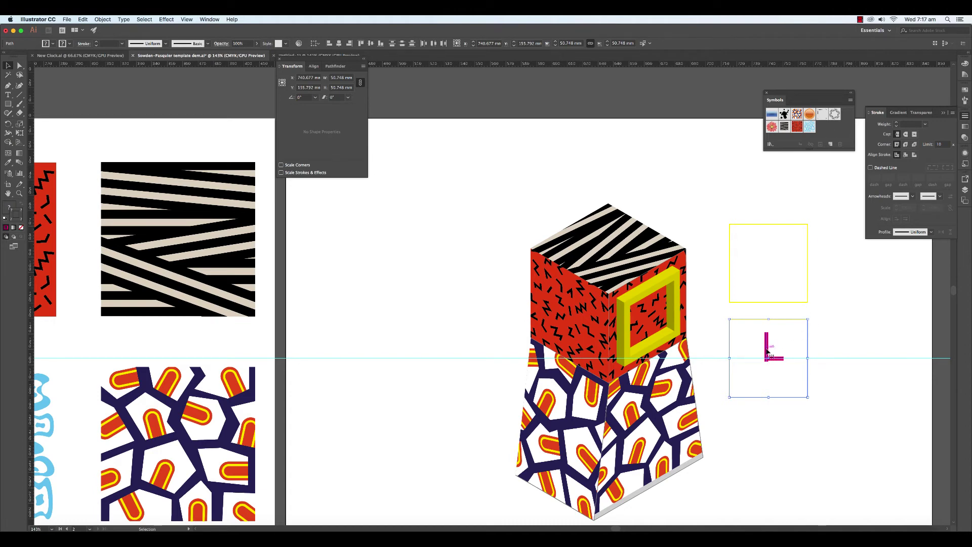
Save the square and L hands as a static Graphic symbol named 'clock face'
drag(765, 345, 829, 134)
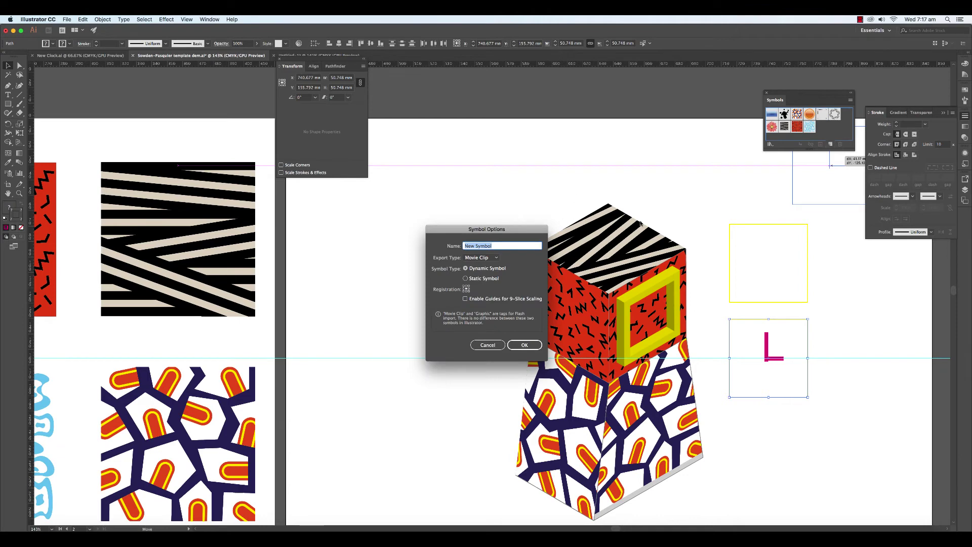
text(clock face)
click(481, 257)
click(479, 276)
click(475, 279)
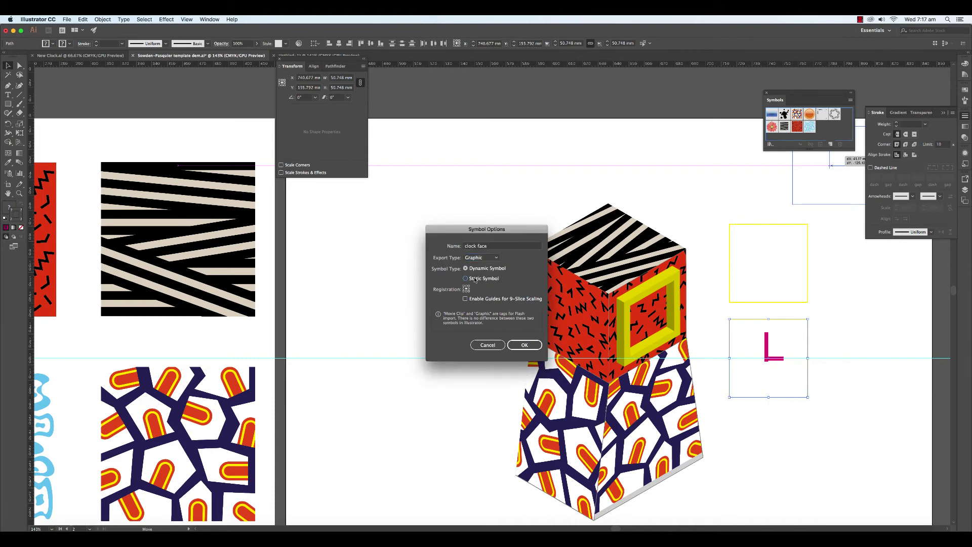
click(525, 346)
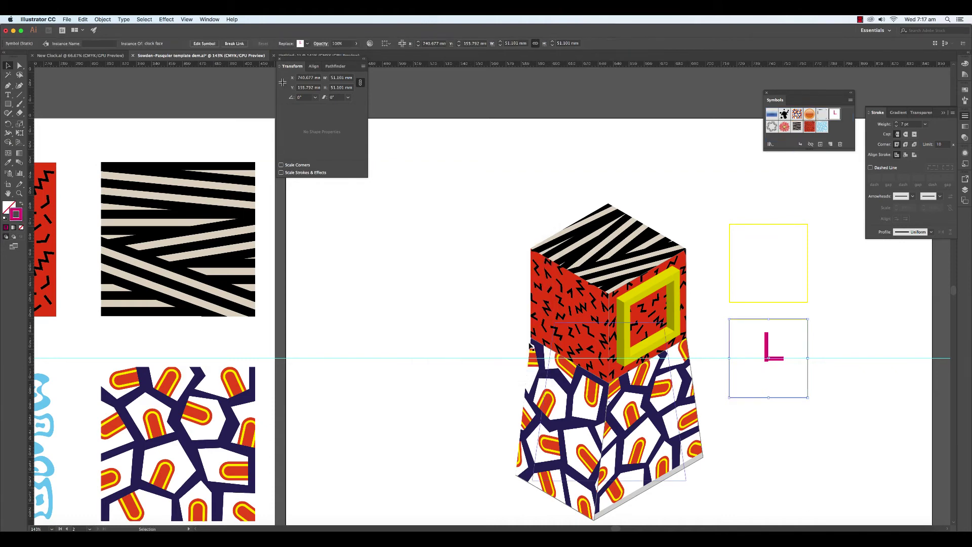
Move the clock face instance left toward the flat clock artboard
click(824, 316)
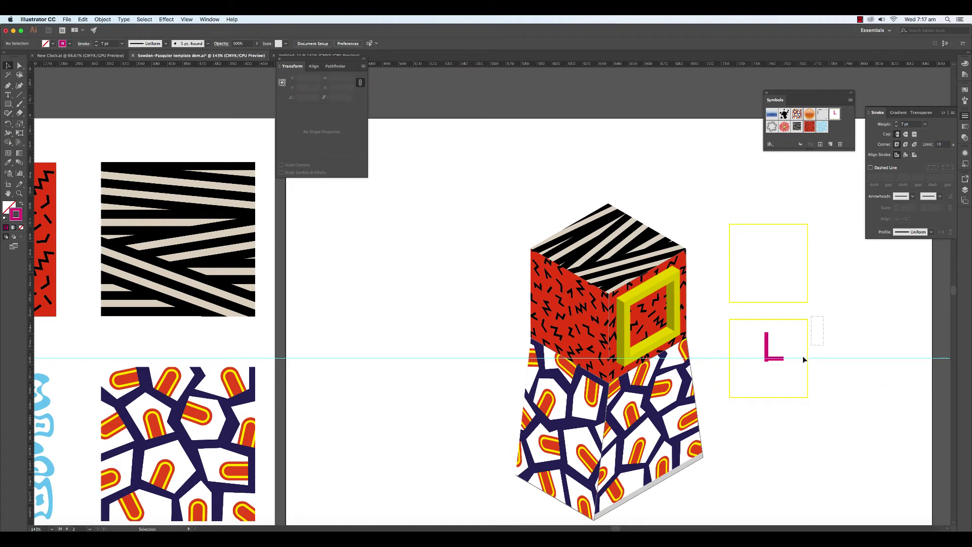
click(759, 385)
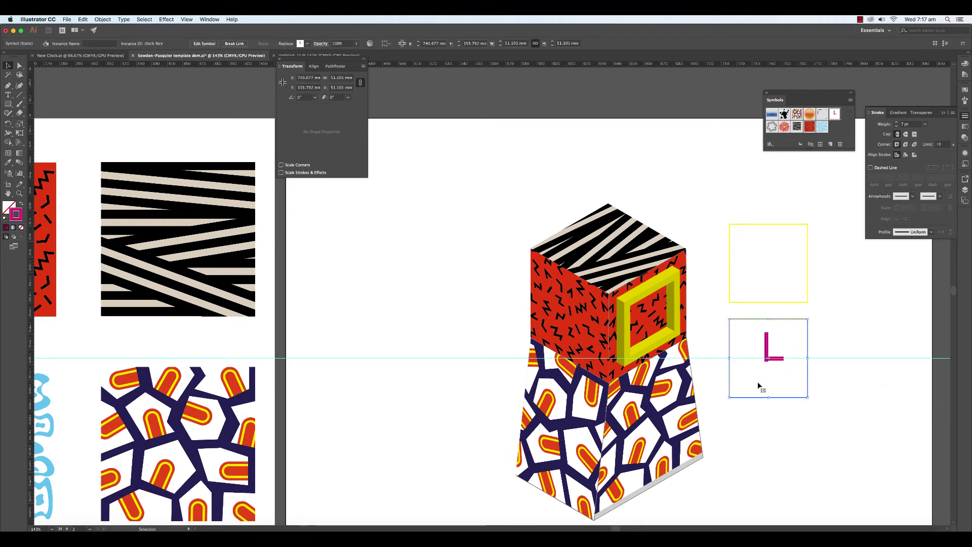
drag(768, 358, 359, 264)
Paste a clock face instance on the flat clock drawing over the yellow square frame
scroll(448, 208, left, 5)
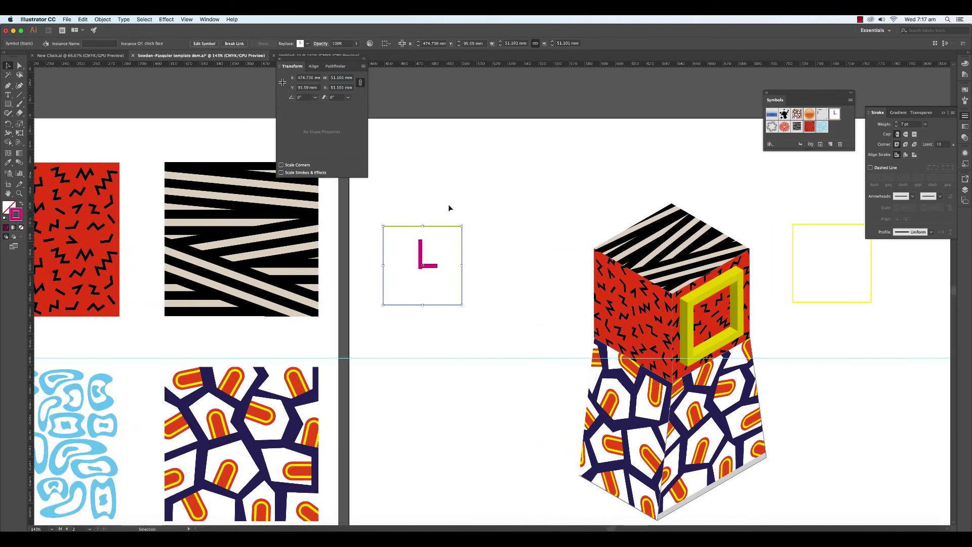
key(Delete)
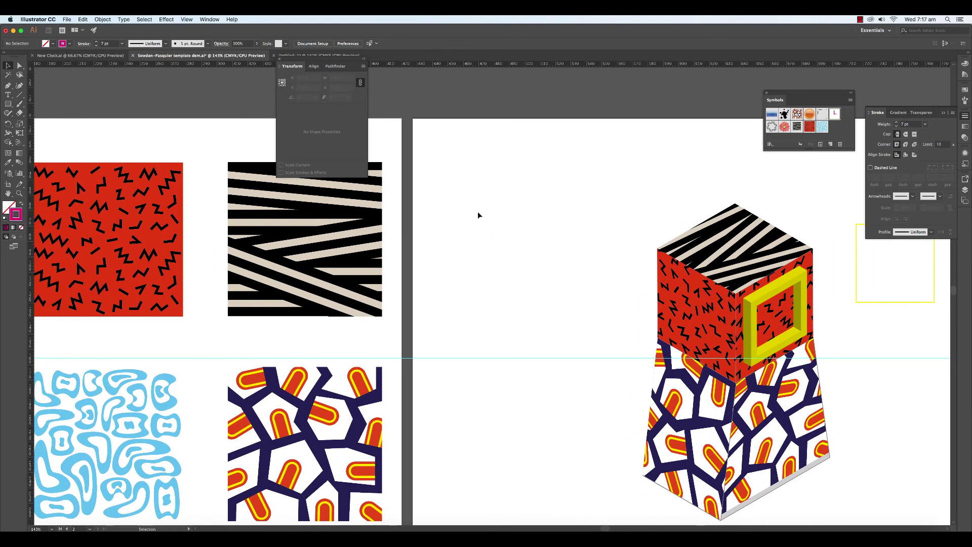
scroll(478, 211, left, 15)
scroll(336, 254, left, 2)
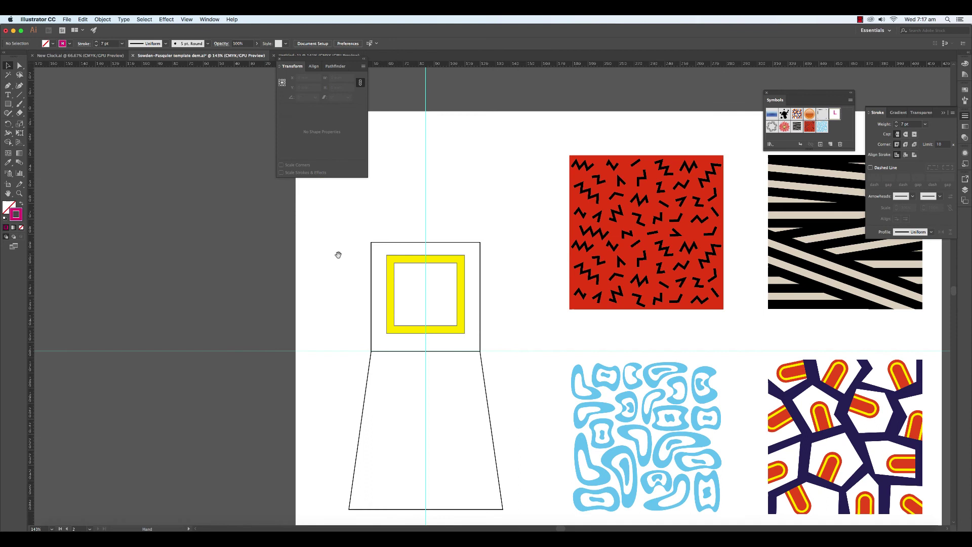
key(ctrl+v)
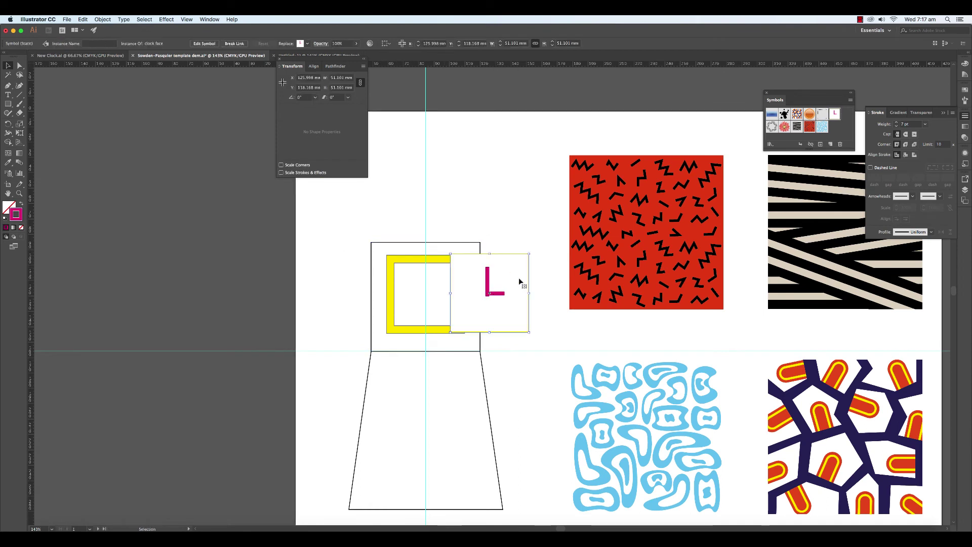
drag(496, 297, 432, 294)
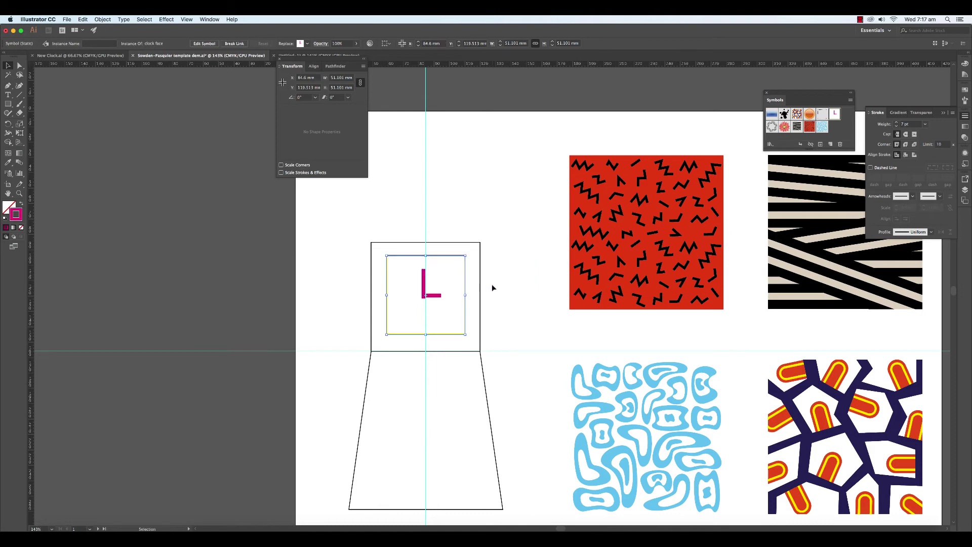
Adjust the clock face's stacking order so its L hands show inside the yellow frame
click(102, 19)
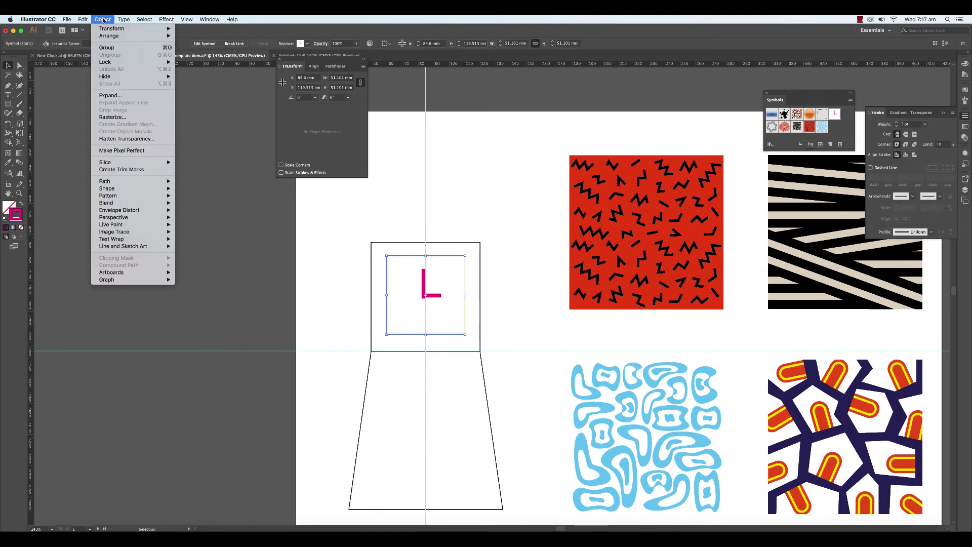
mouse_move(116, 36)
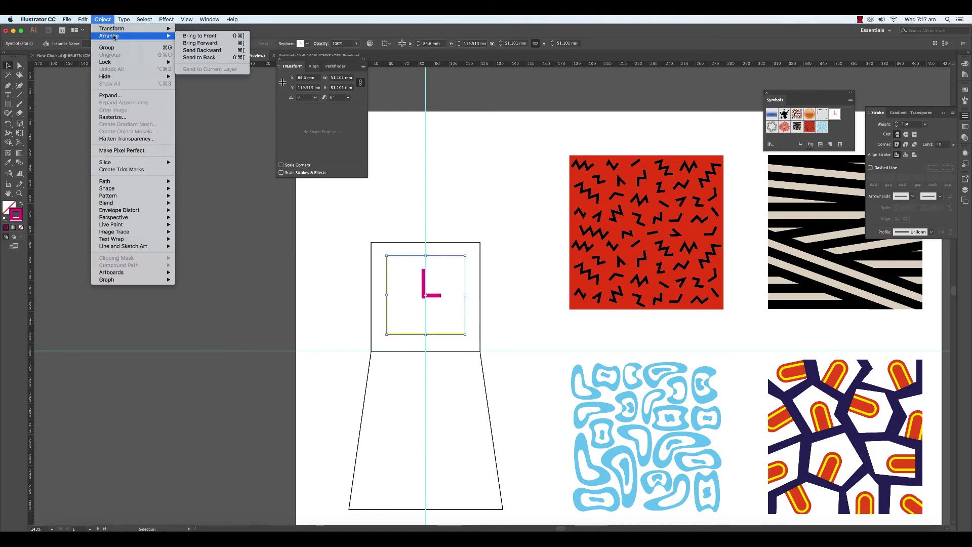
click(191, 58)
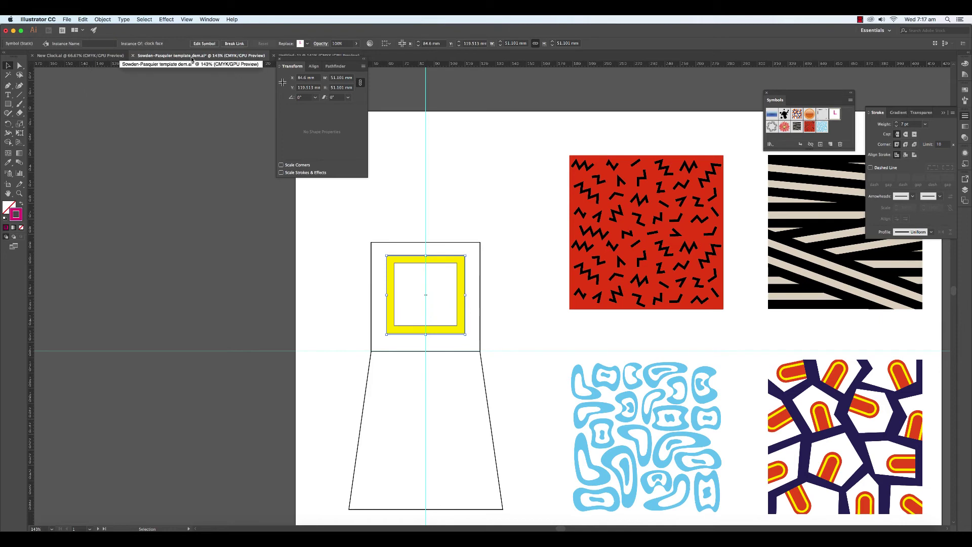
click(103, 19)
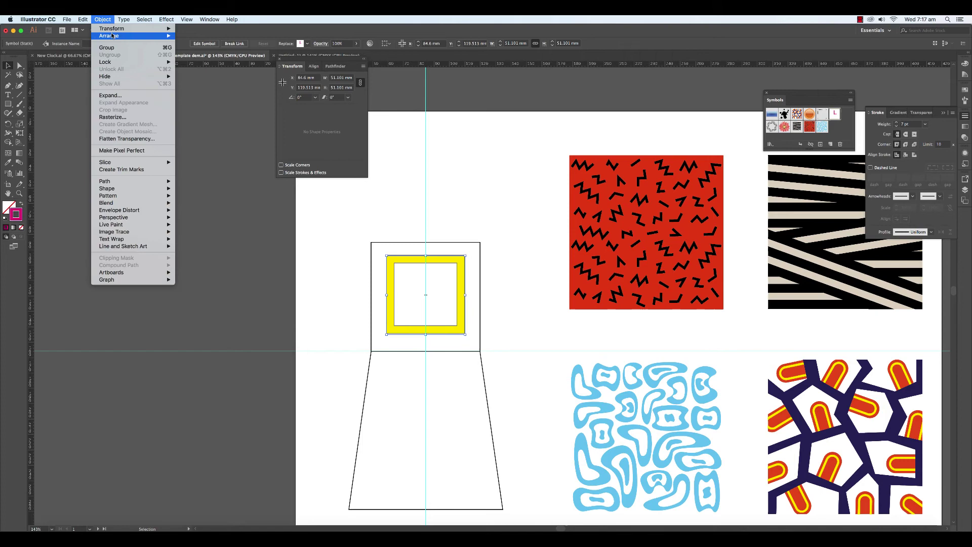
mouse_move(112, 36)
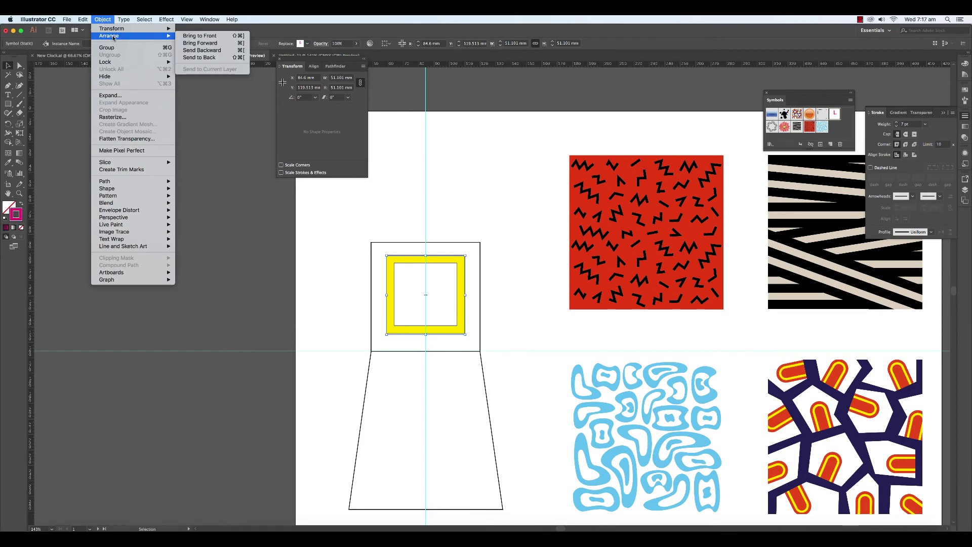
click(203, 45)
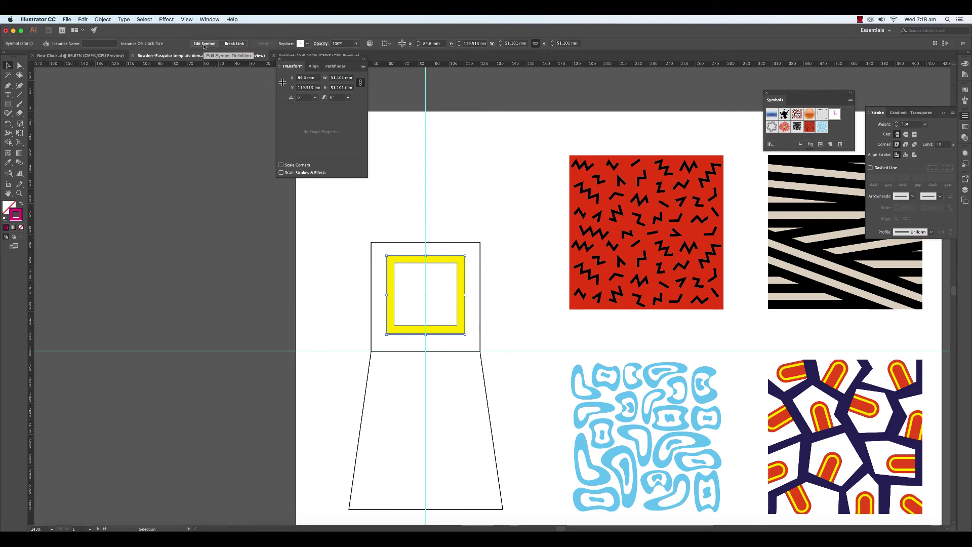
key(super+bracketright)
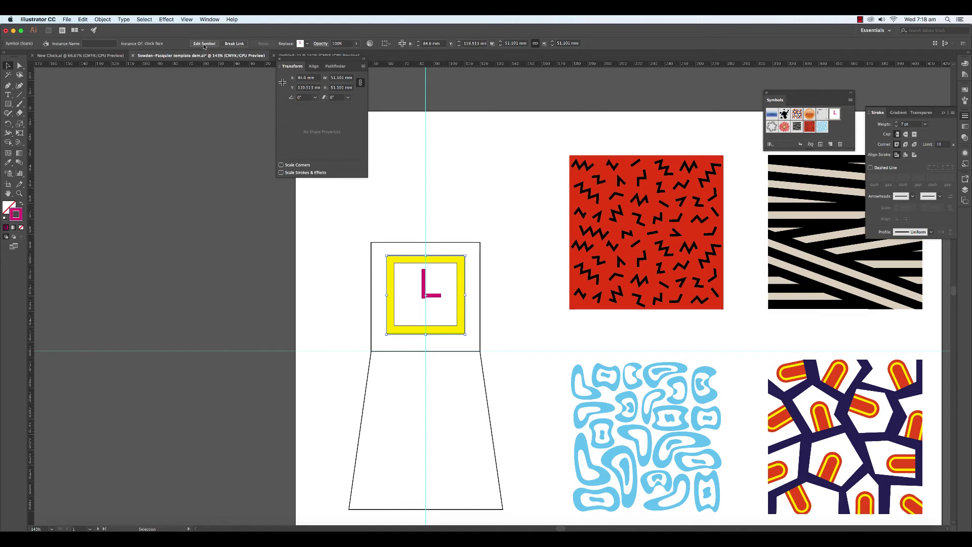
Return to the isometric box artboard and select the empty 50.748 mm square beside it
click(472, 206)
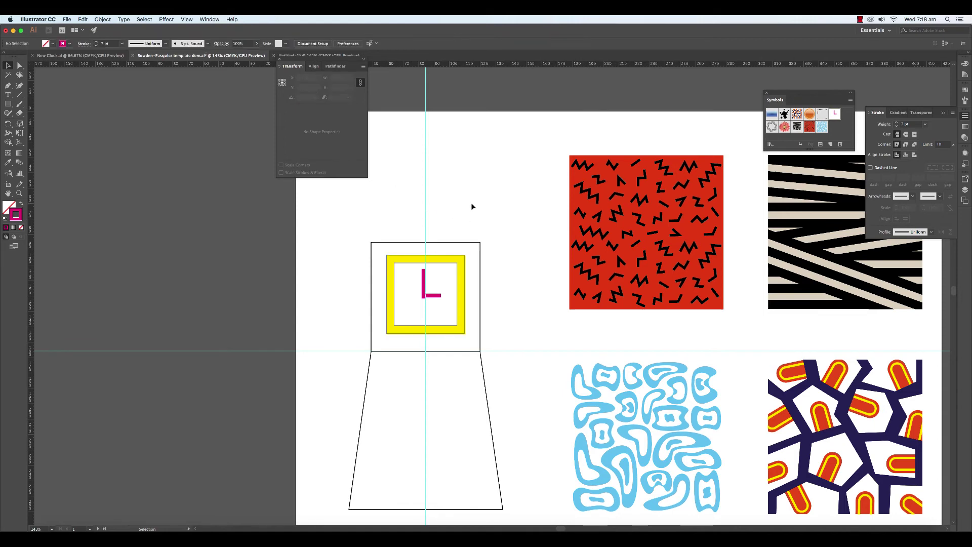
scroll(469, 202, right, 10)
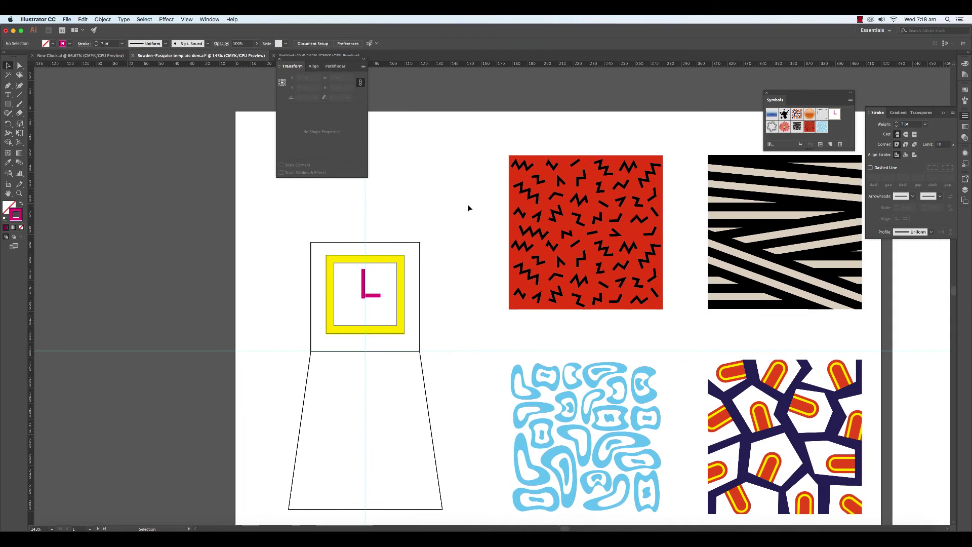
scroll(435, 202, right, 10)
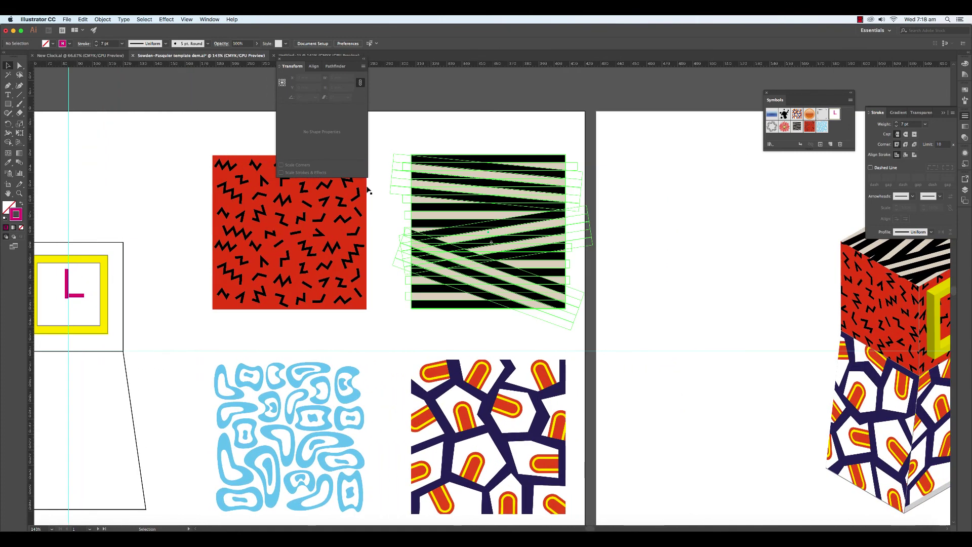
scroll(622, 221, right, 12)
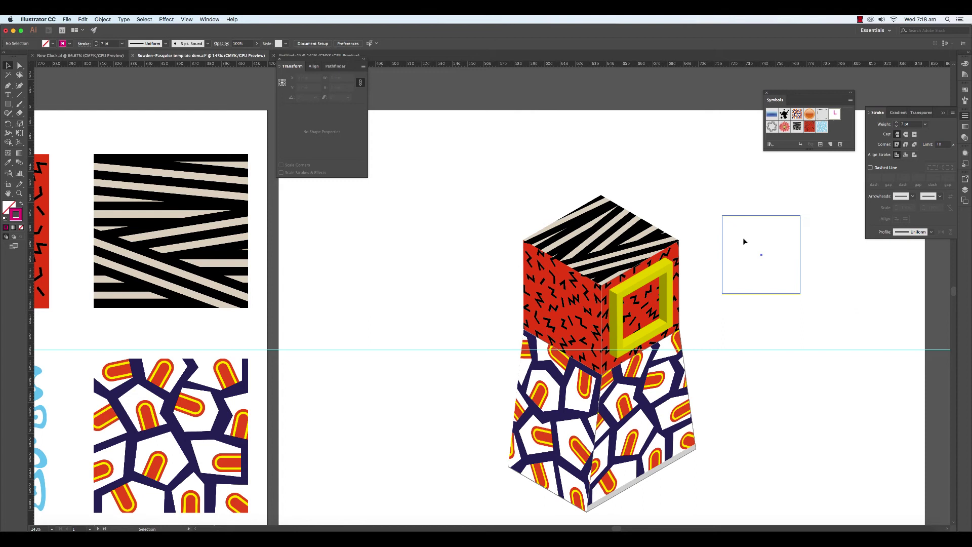
click(743, 239)
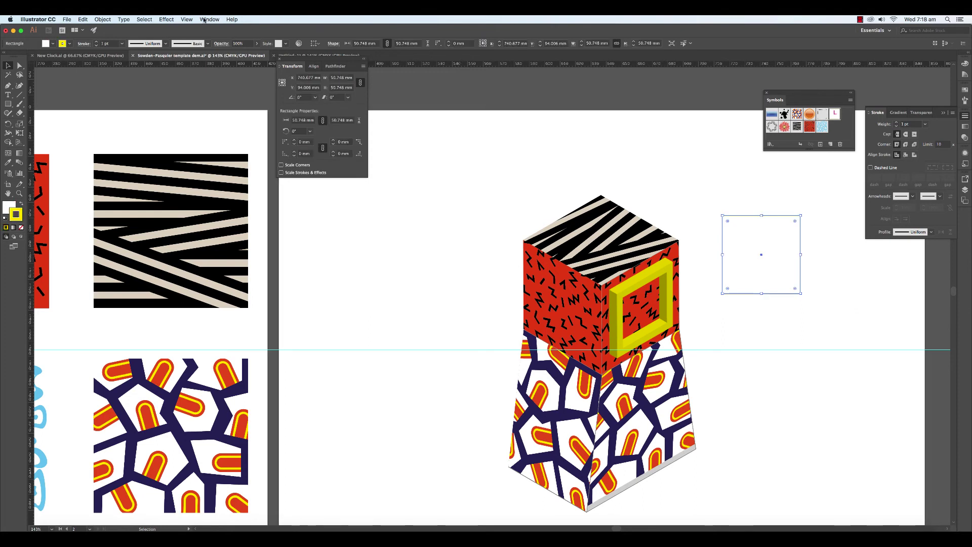
Give the empty square a 3D Extrude & Bevel effect with 0 pt depth and Isometric Right position
click(166, 19)
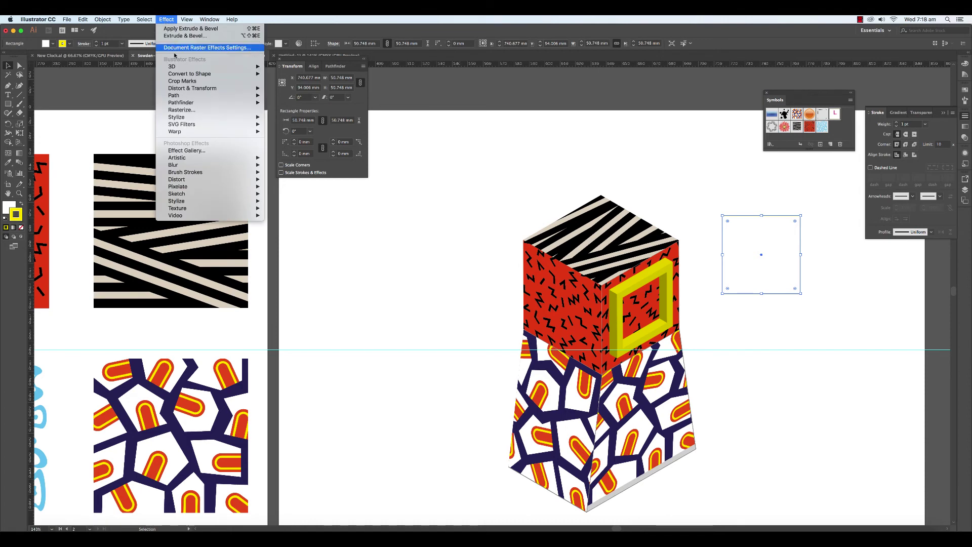
mouse_move(238, 66)
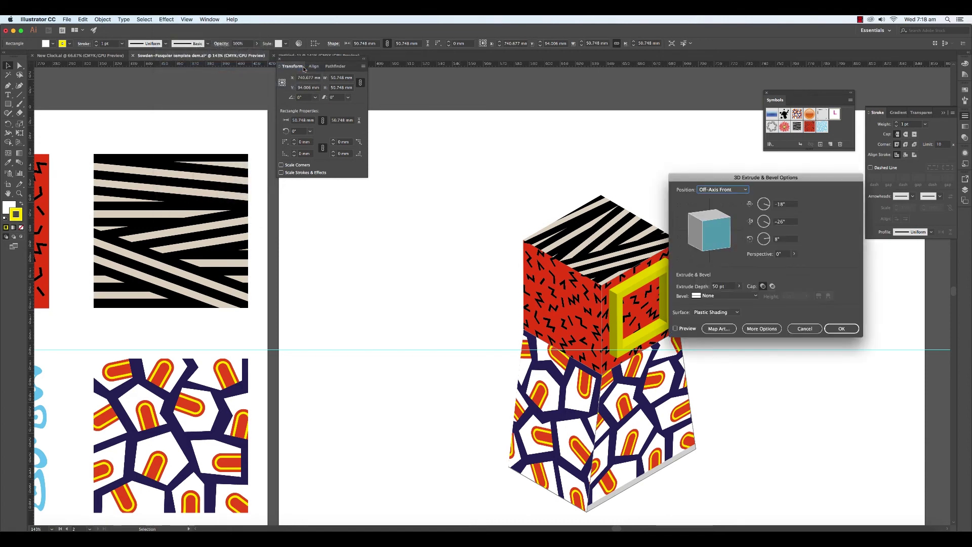
click(675, 328)
drag(786, 177, 488, 51)
click(418, 163)
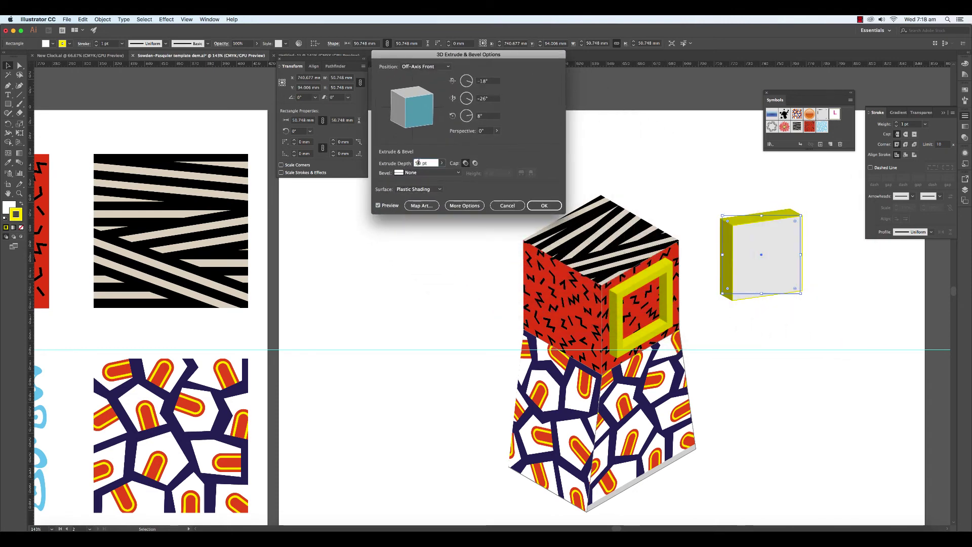
key(BackSpace)
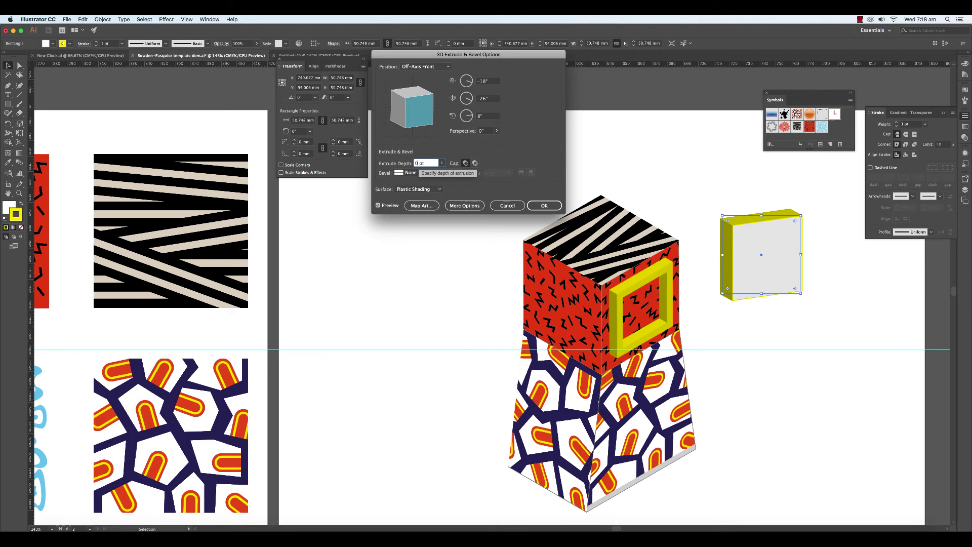
click(540, 205)
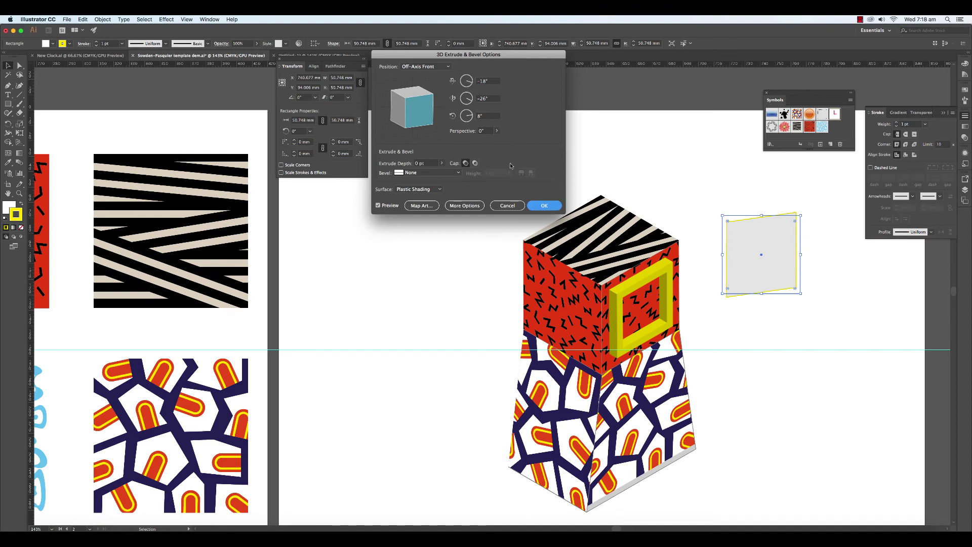
click(447, 67)
click(442, 192)
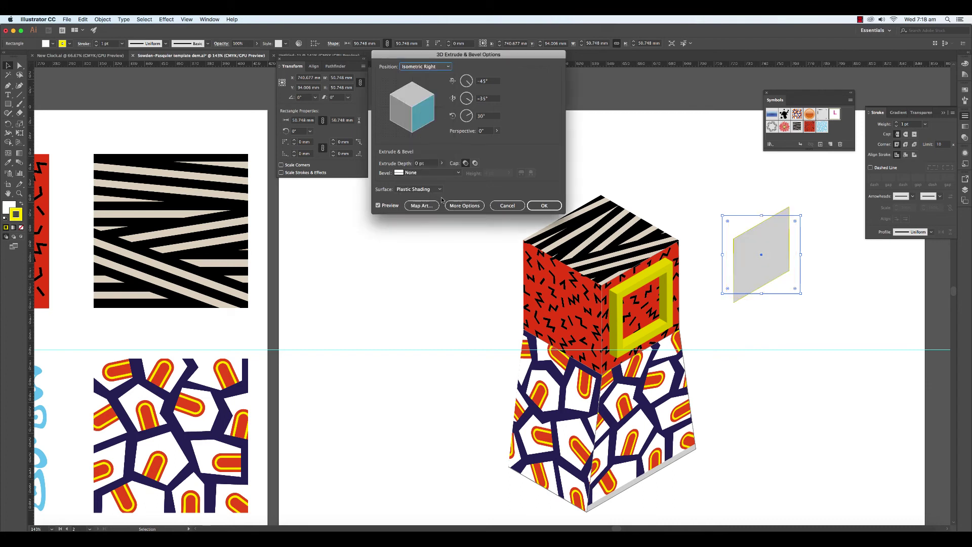
click(545, 205)
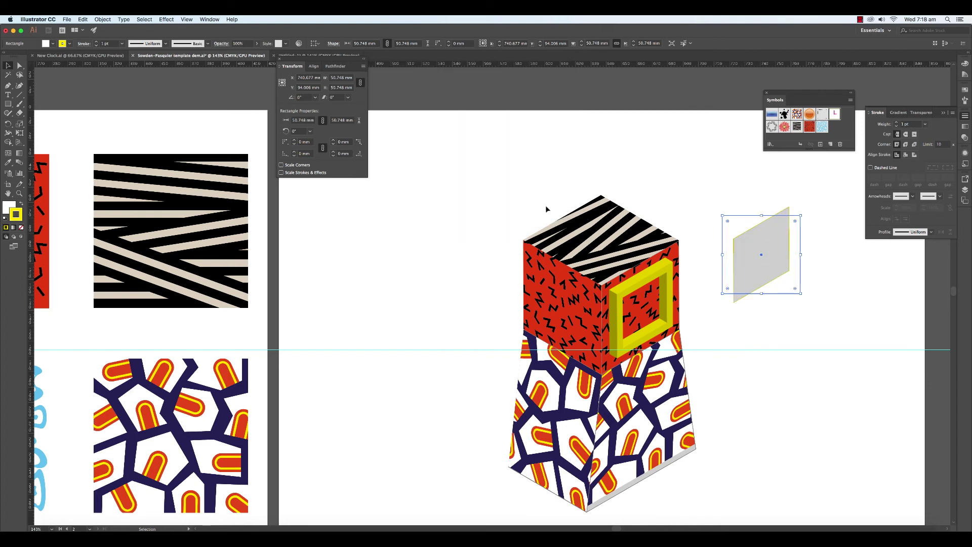
Move the grey parallelogram into the yellow frame's opening and send it backward behind the frame
drag(784, 243, 665, 303)
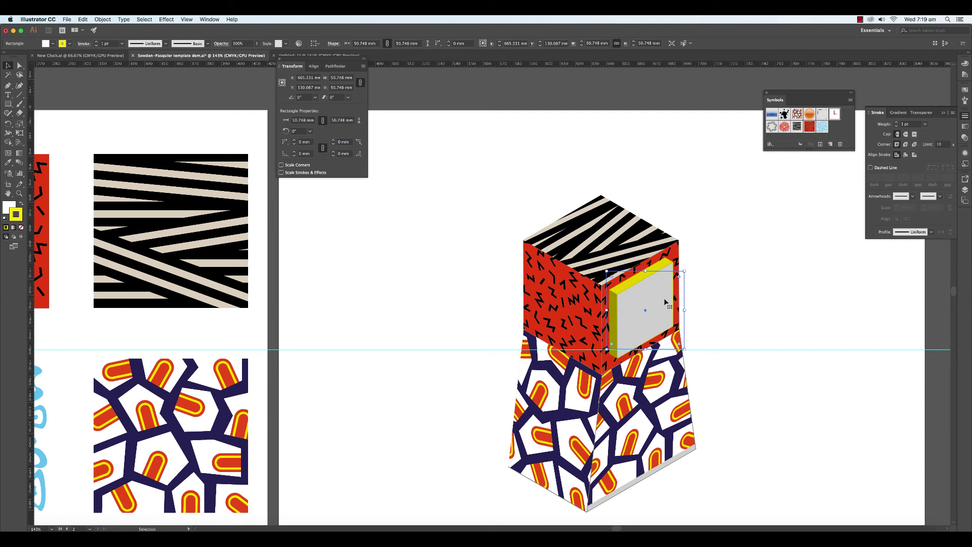
key(a)
key(v)
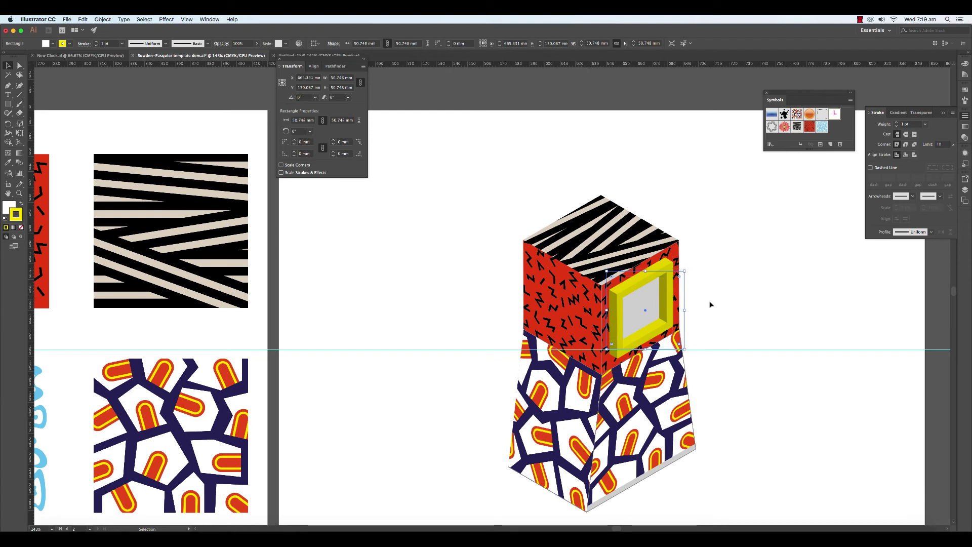
scroll(710, 304, right, 3)
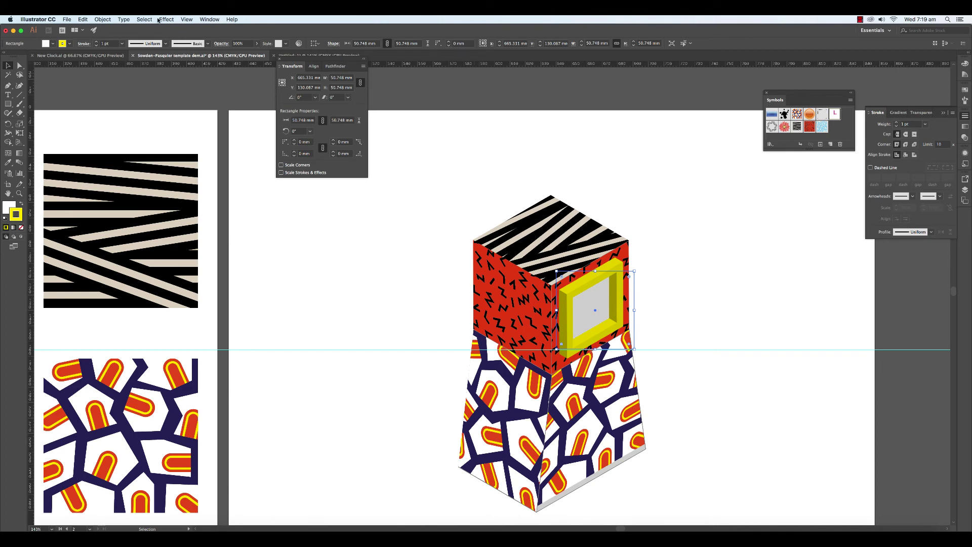
Through the face's 3D Extrude & Bevel in Appearance, map the 'clock face' symbol onto it
click(211, 19)
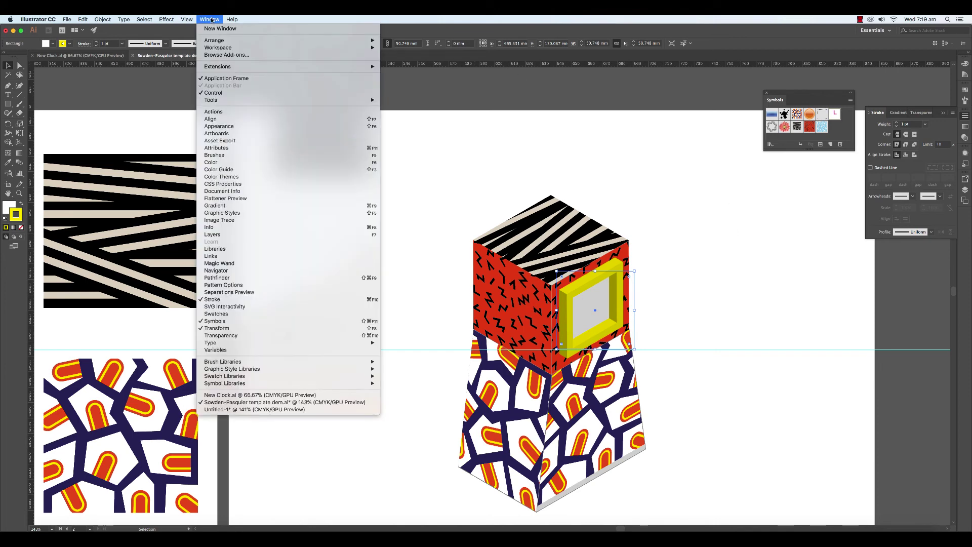
click(228, 127)
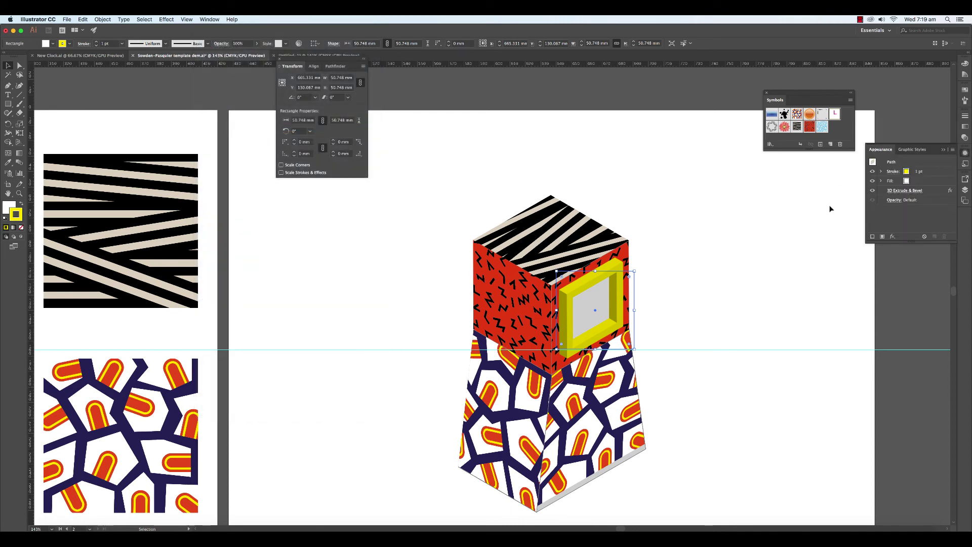
click(896, 191)
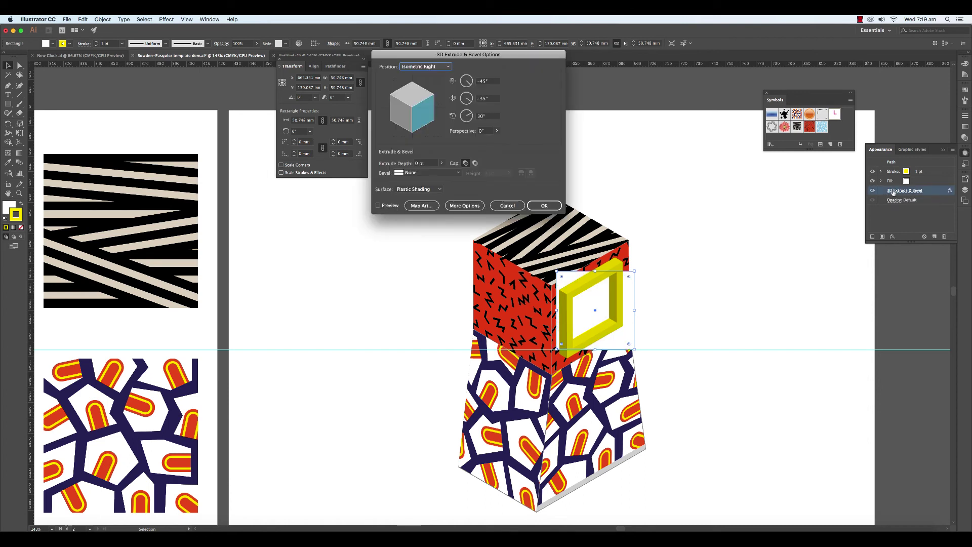
click(377, 205)
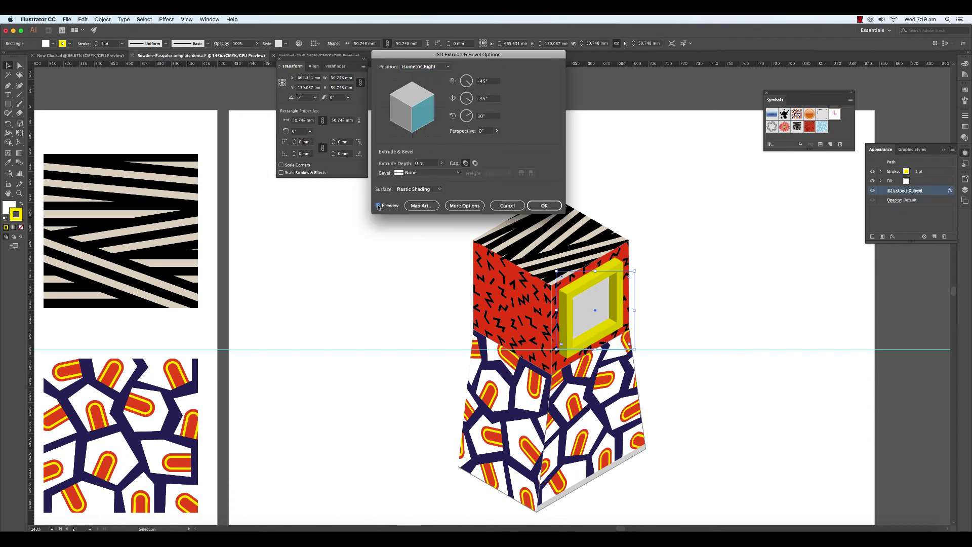
click(421, 205)
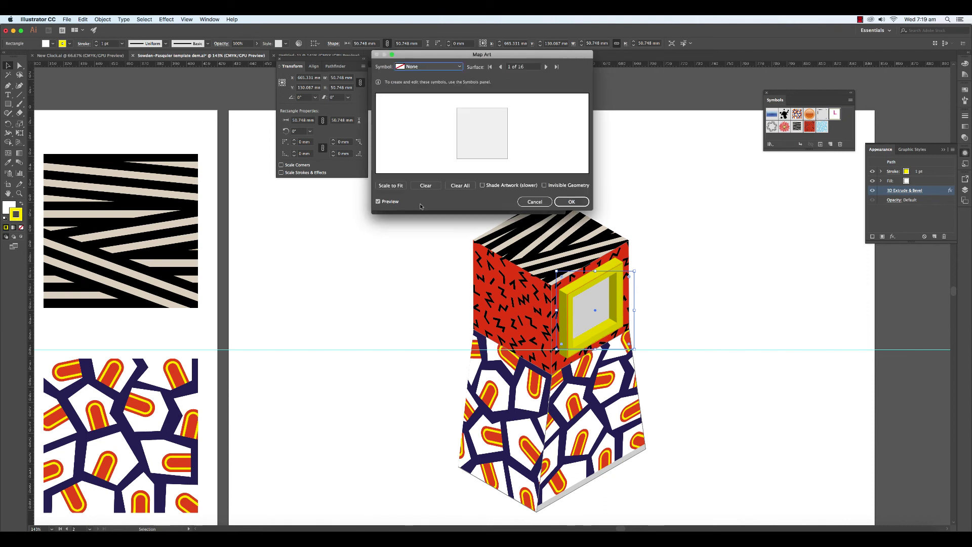
click(459, 67)
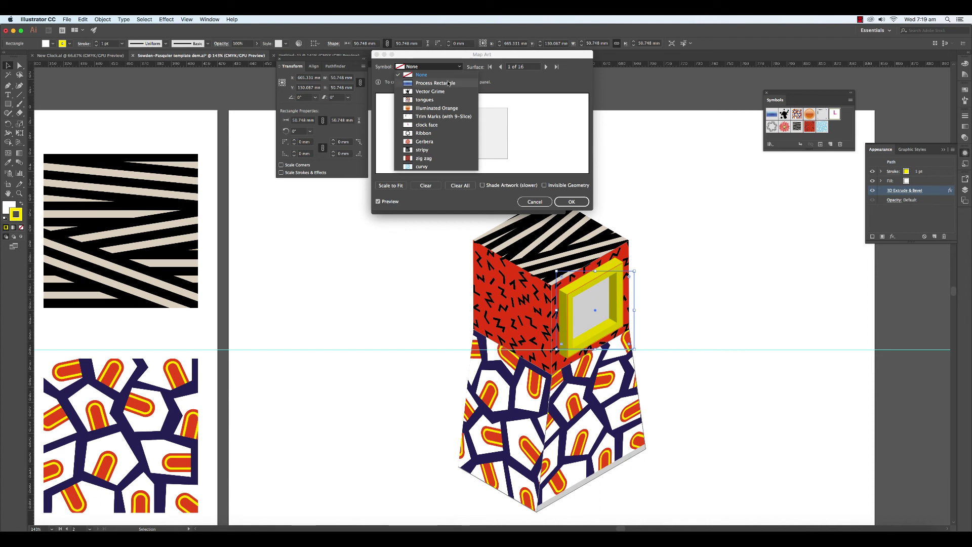
click(437, 126)
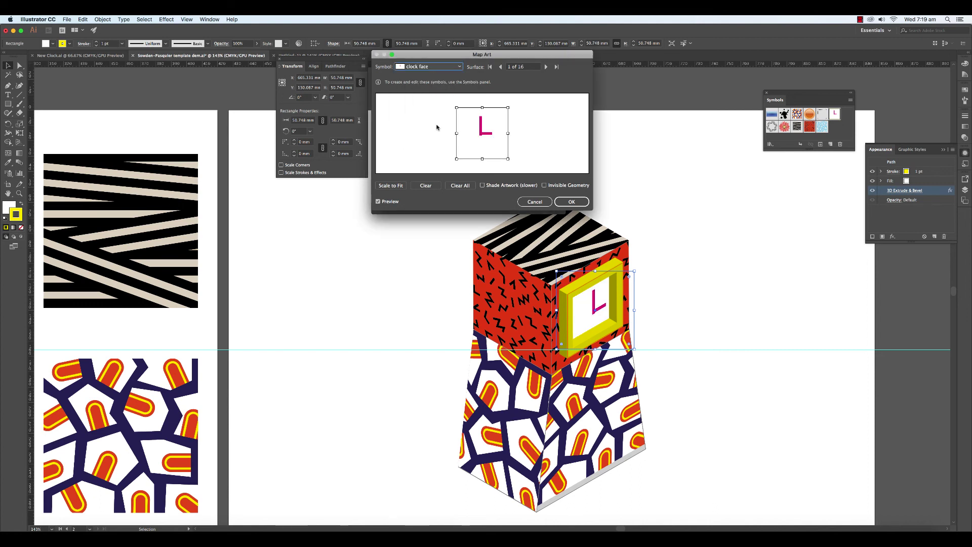
click(571, 201)
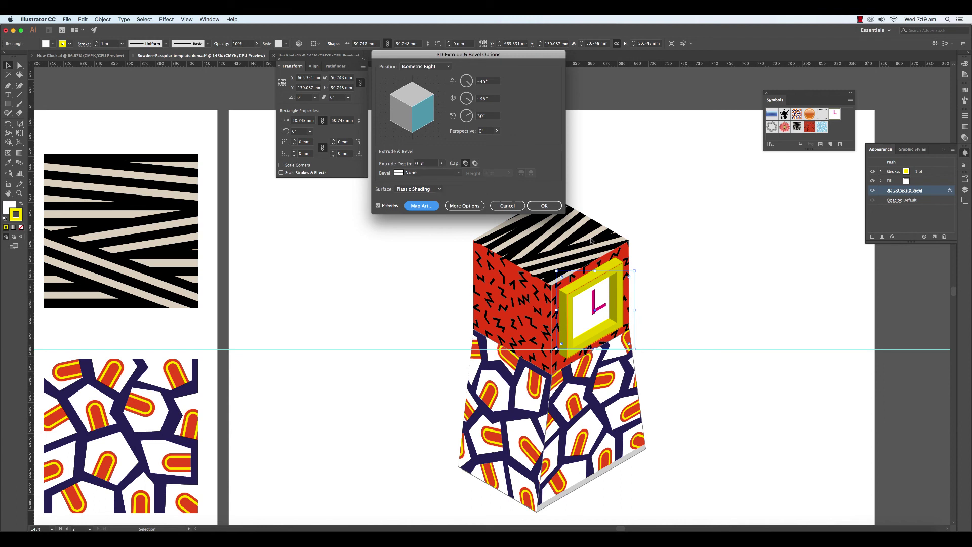
click(544, 206)
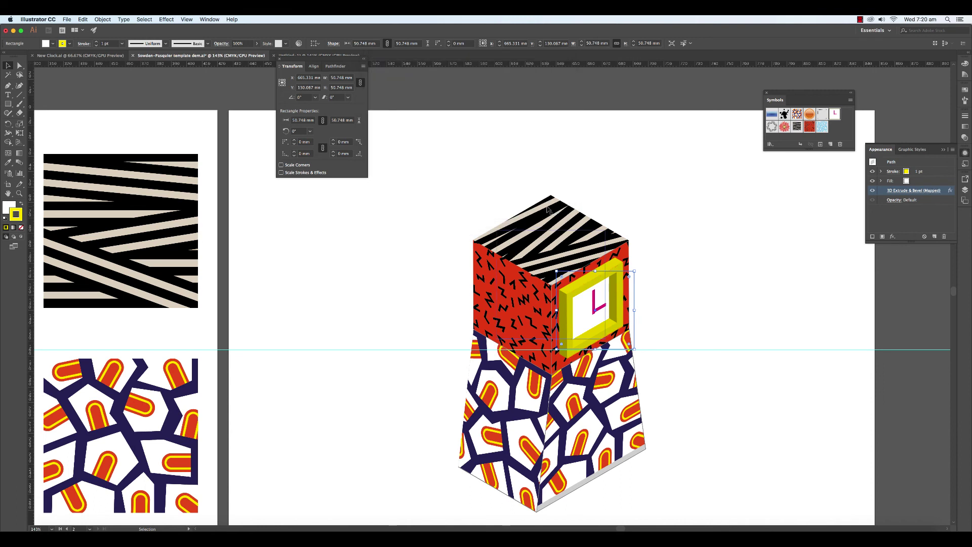
Reduce the yellow frame's 3D extrusion depth from 20 pt to 6 pt
click(596, 275)
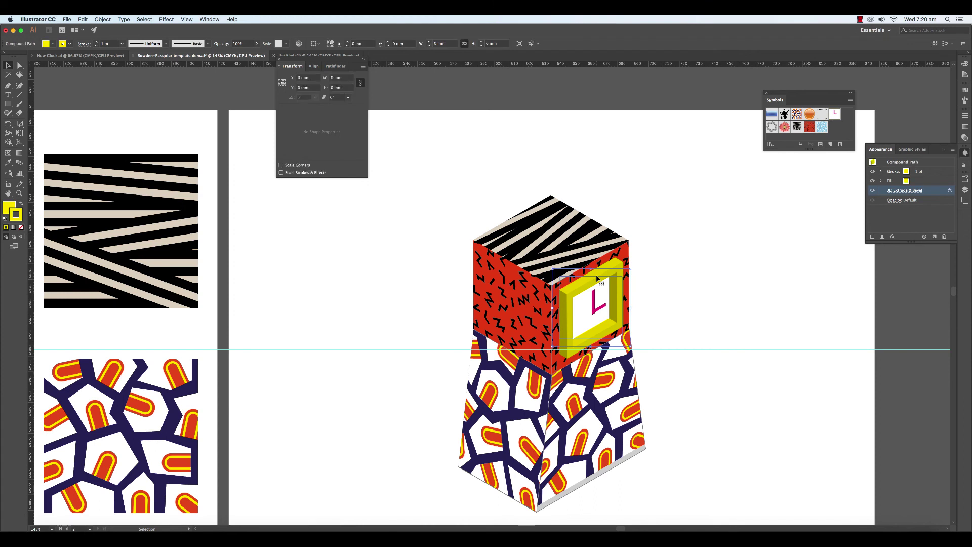
click(889, 191)
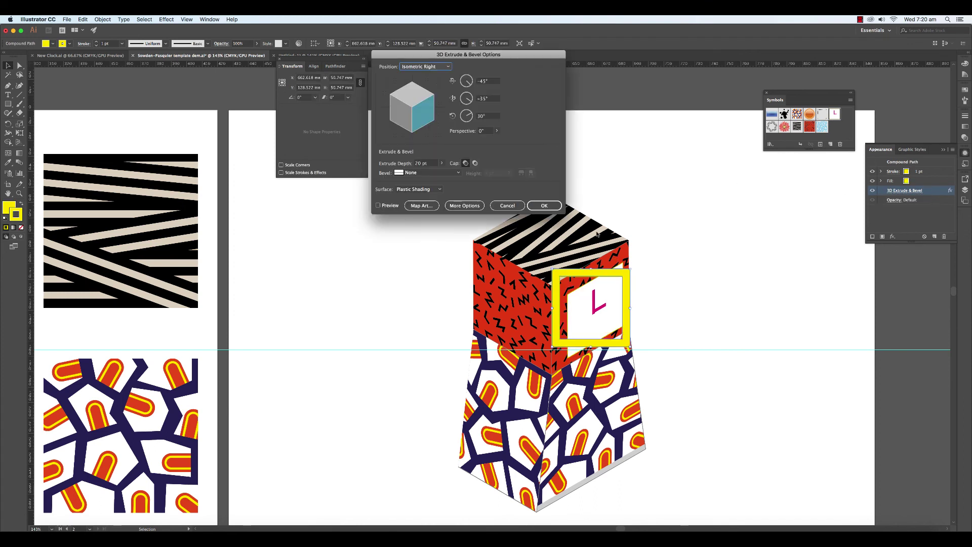
click(378, 206)
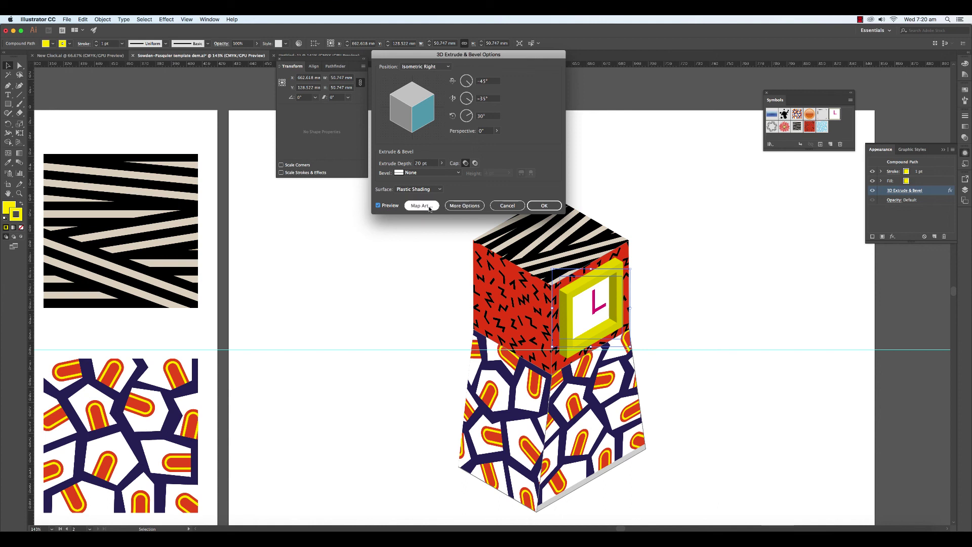
double_click(418, 163)
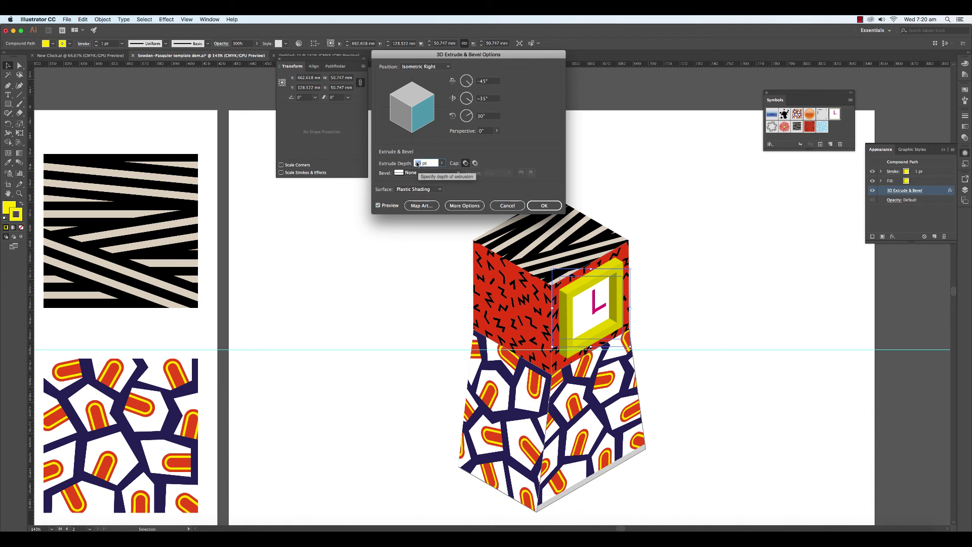
text(10)
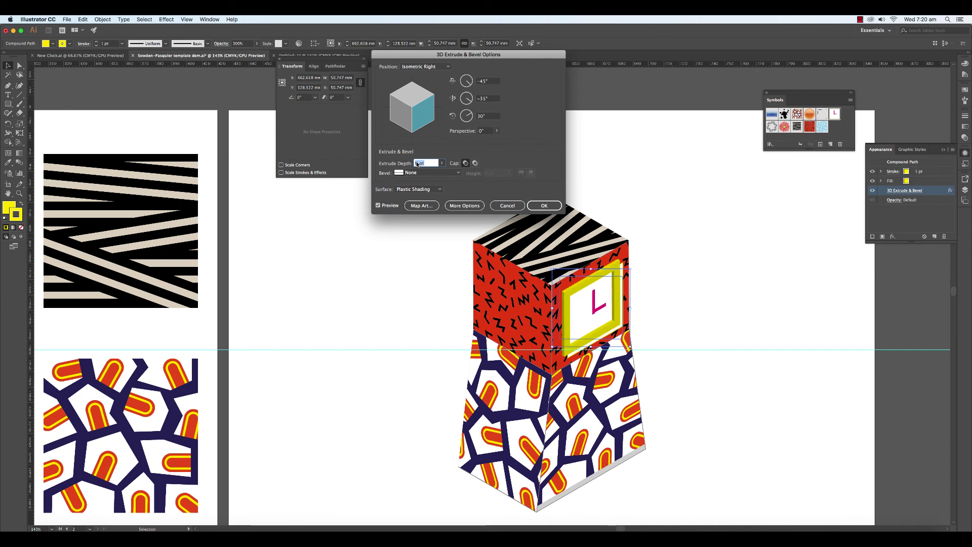
key(Down)
key(Down)
key(Down)
key(Down)
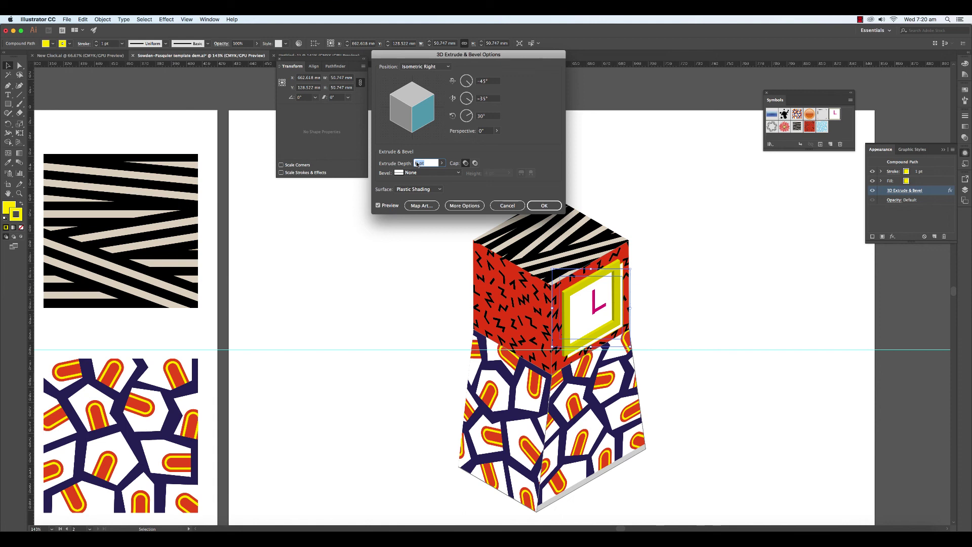
click(544, 205)
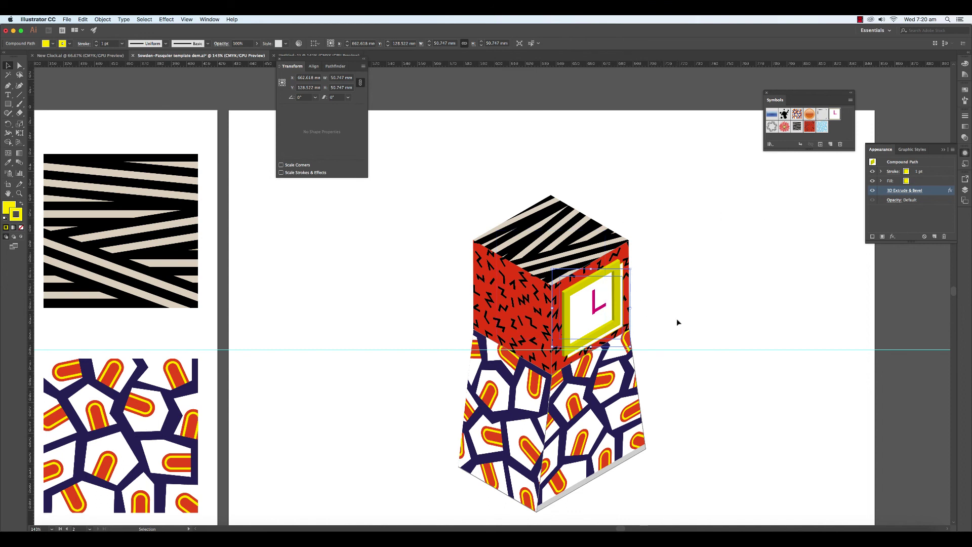
Nudge the frame right and down, then shift the frame and clock face together onto the red side
key(Right)
key(Right)
key(Right)
key(Right)
key(Right)
key(Down)
key(Down)
key(Down)
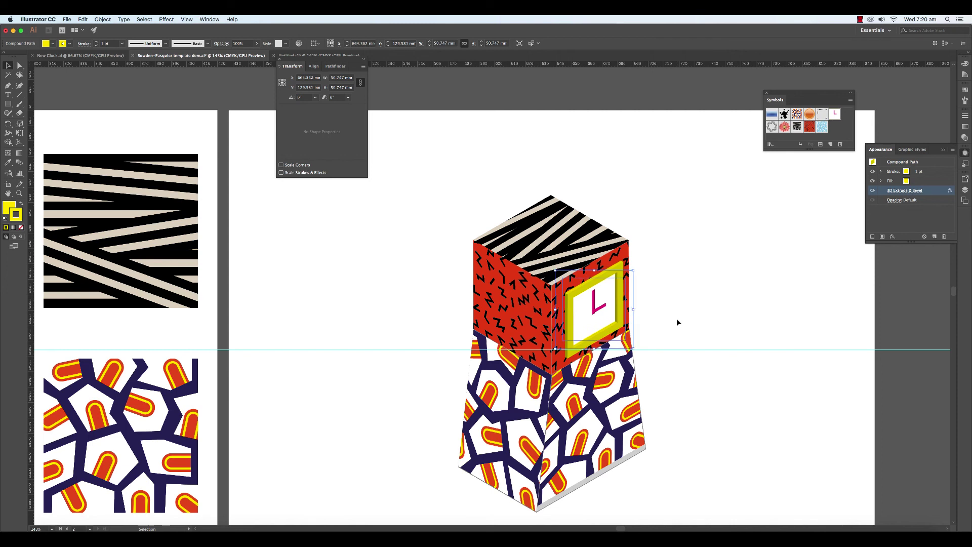
click(676, 318)
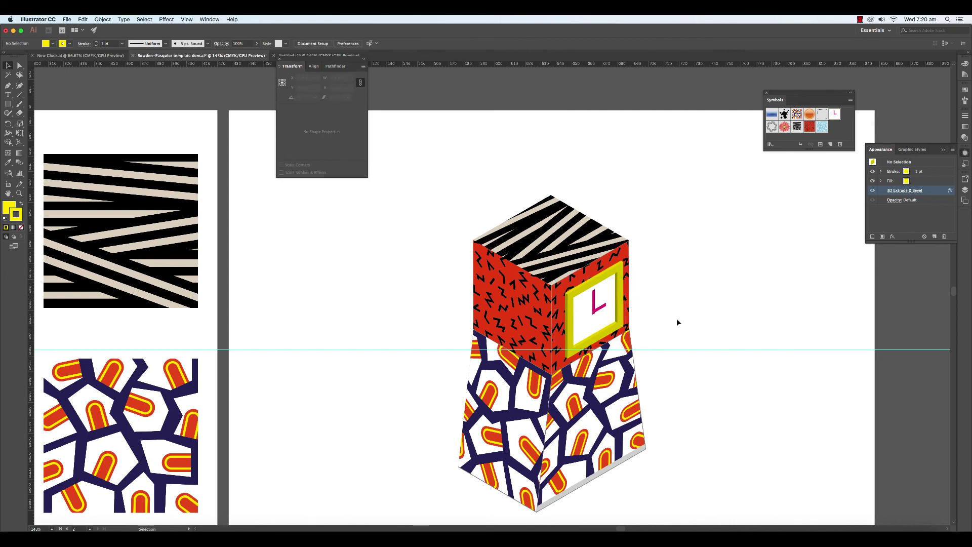
shift+click(614, 329)
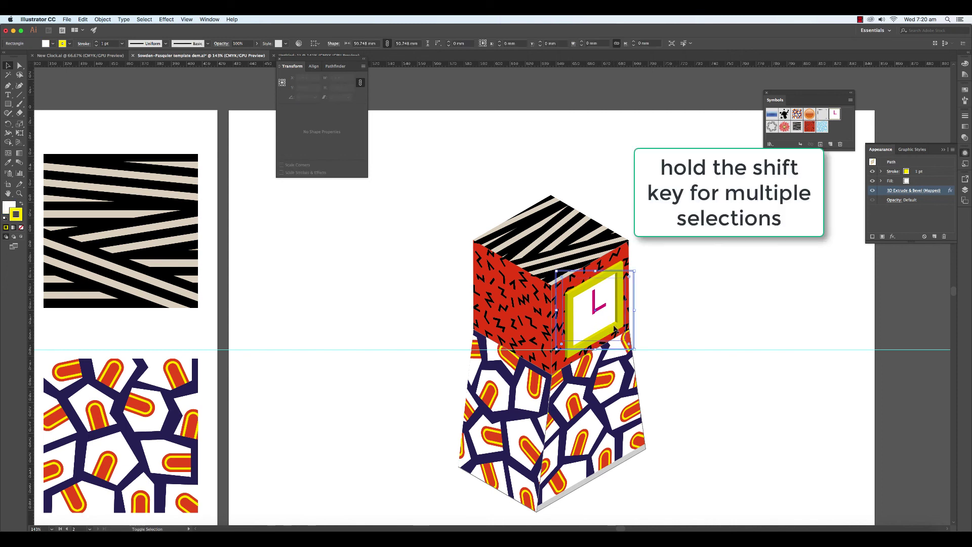
shift+click(614, 329)
key(shift+Up)
key(shift+Up)
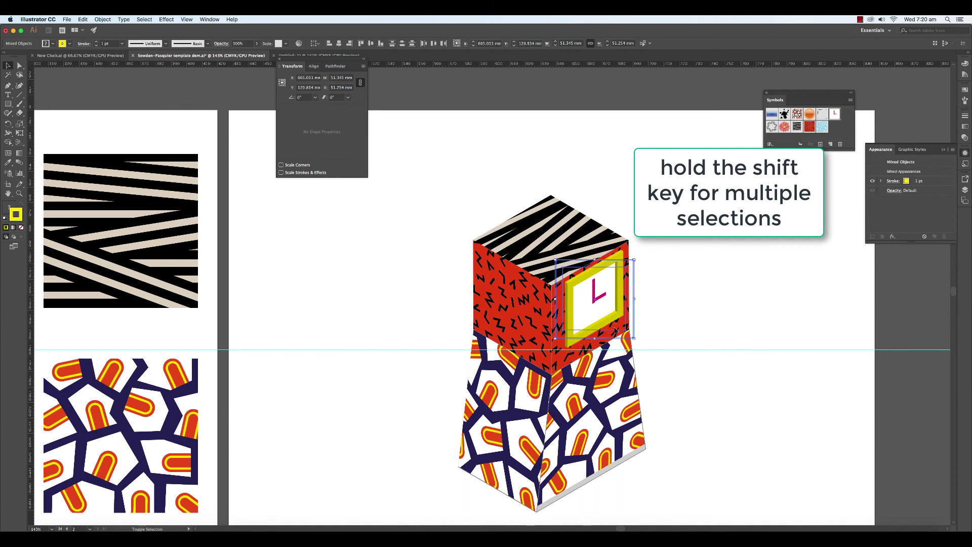
drag(617, 330, 615, 336)
click(684, 293)
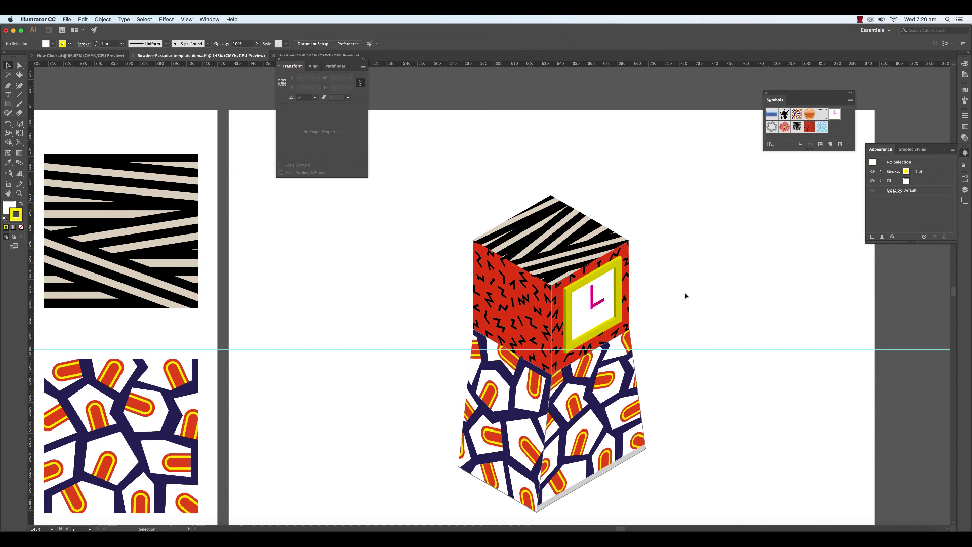